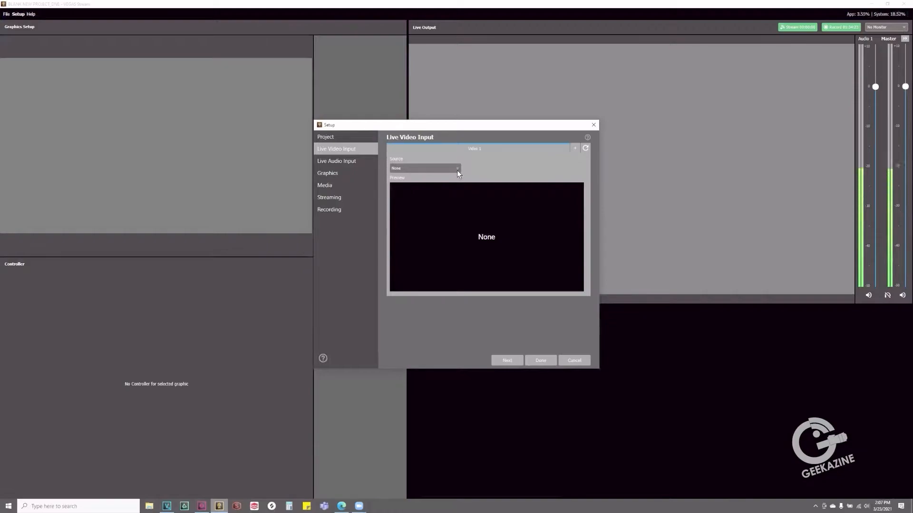
# Try HD Pro Webcam C920 as the source of the first live video input
pyautogui.click(452, 184)
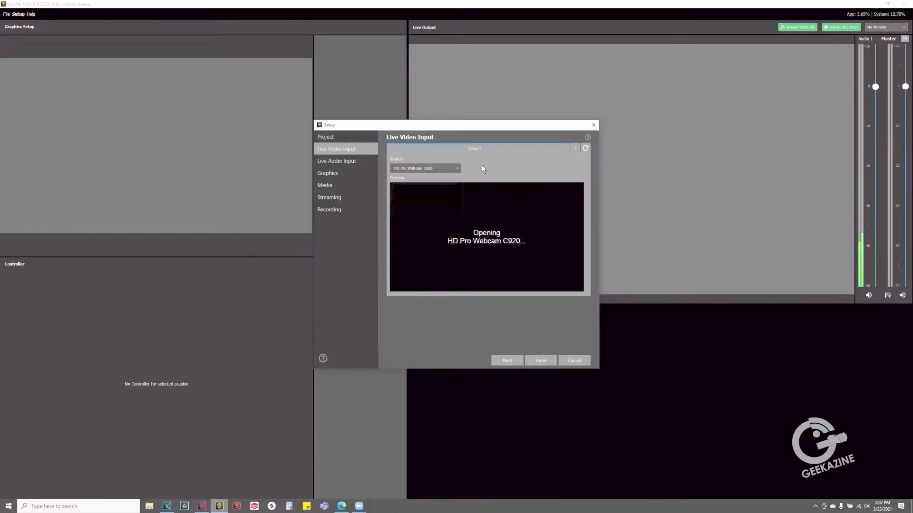
pyautogui.click(456, 168)
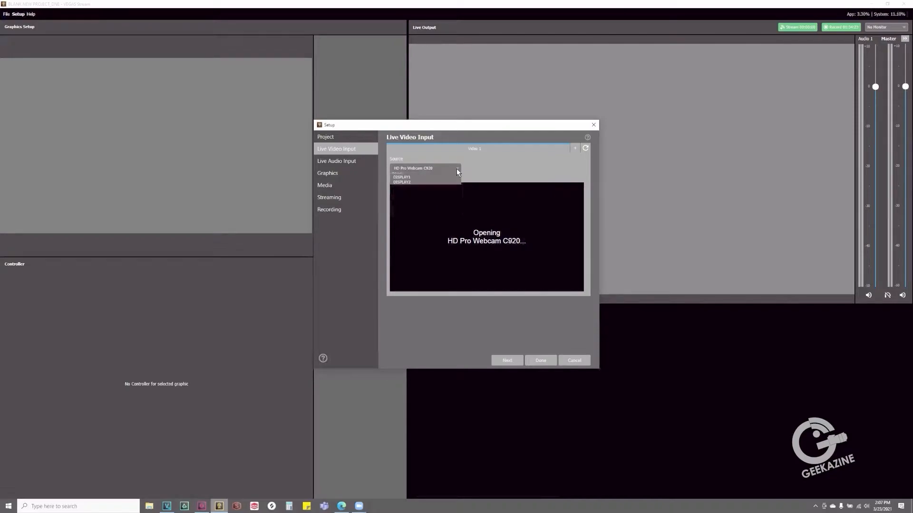
pyautogui.click(452, 182)
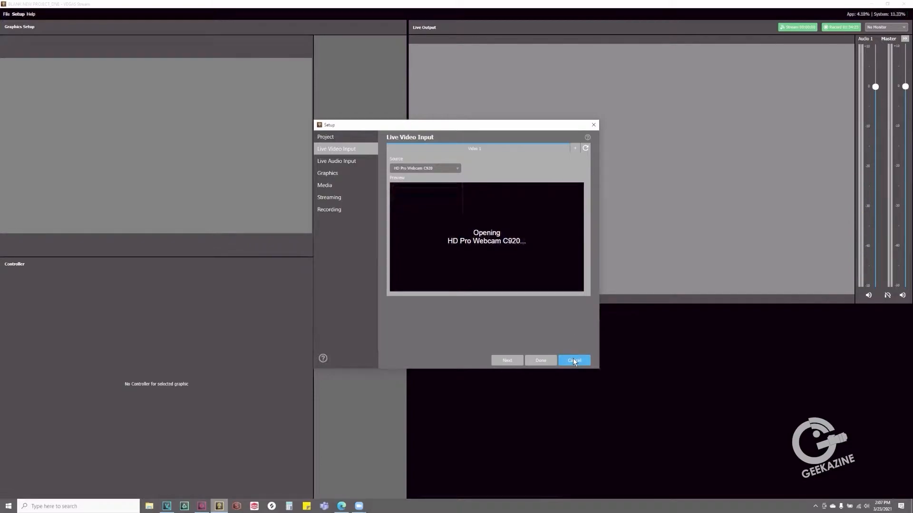
# Set the first live video input to Integrated Webcam and add a second video input using DISPLAY2
pyautogui.click(456, 169)
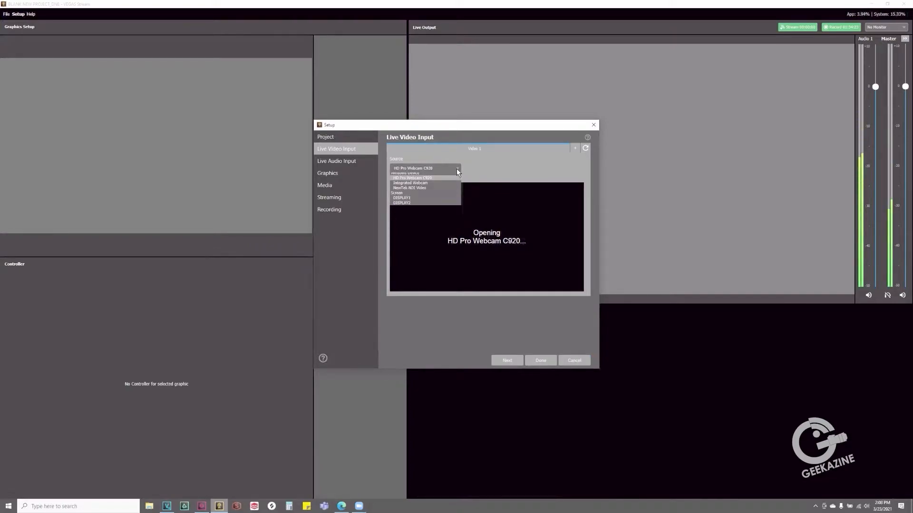
pyautogui.click(447, 187)
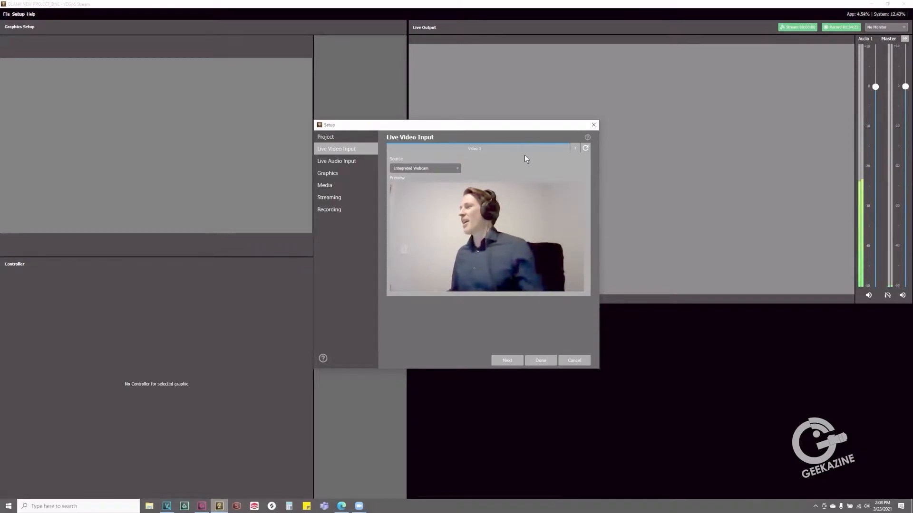
pyautogui.click(577, 149)
pyautogui.click(459, 169)
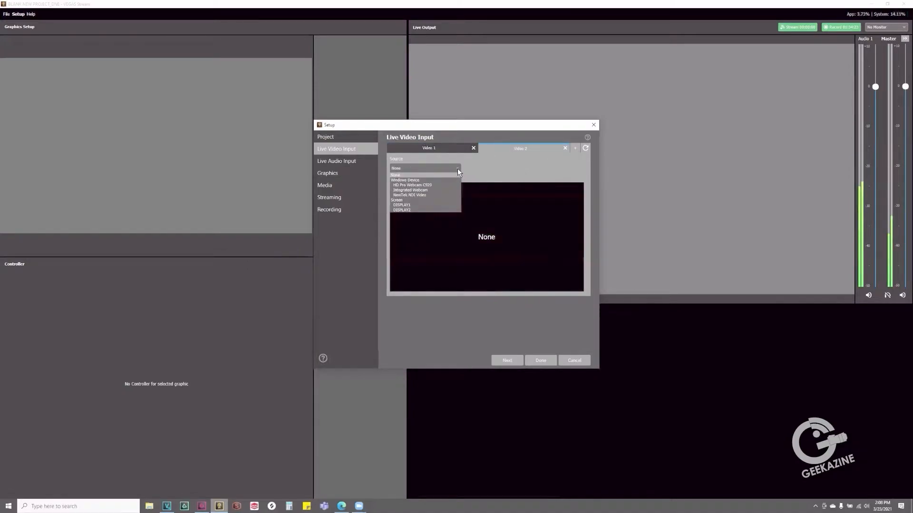
pyautogui.click(437, 210)
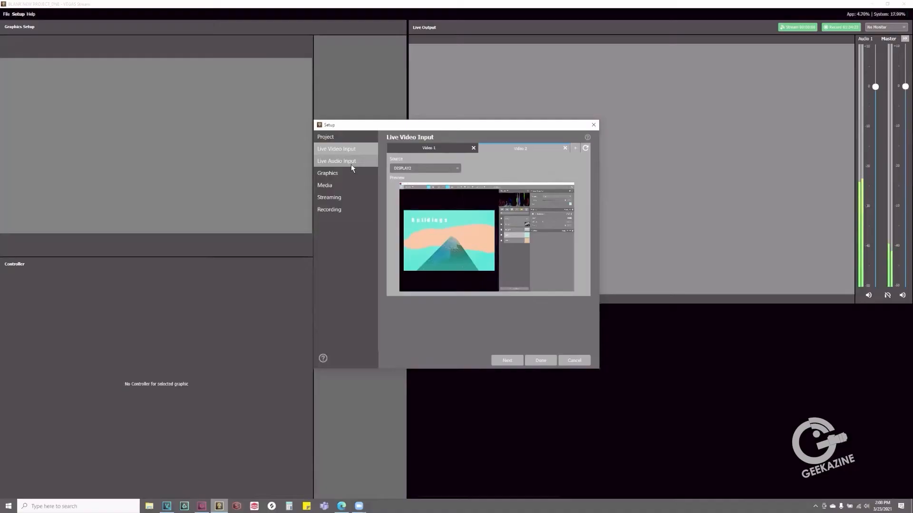
# Add a second audio source channel to the live audio input setup
pyautogui.click(352, 164)
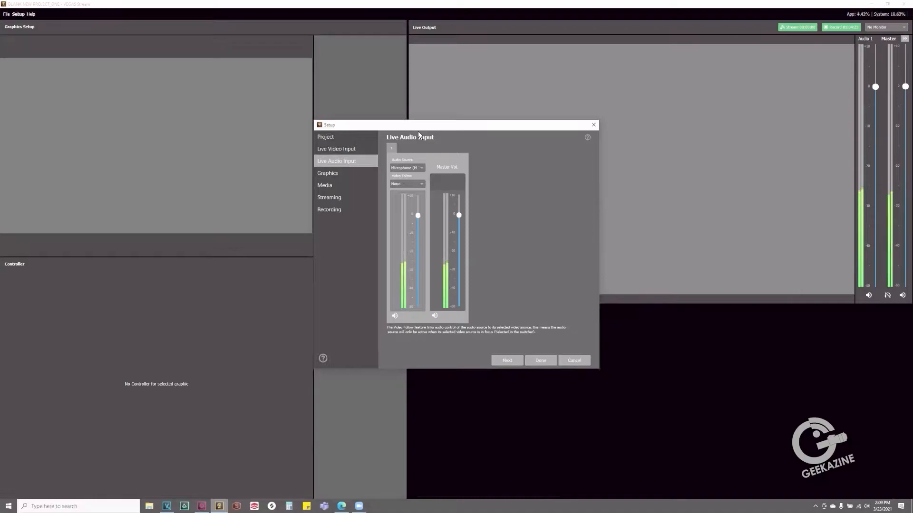
pyautogui.click(349, 174)
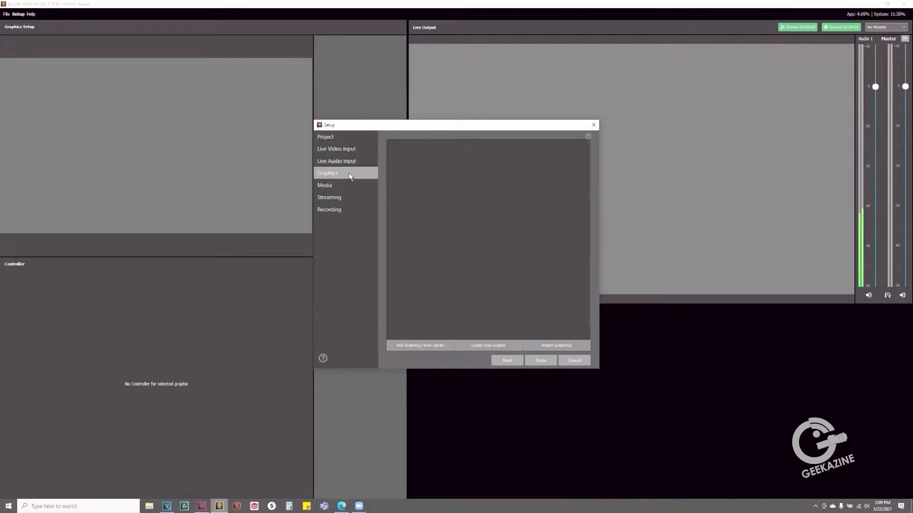
pyautogui.click(349, 161)
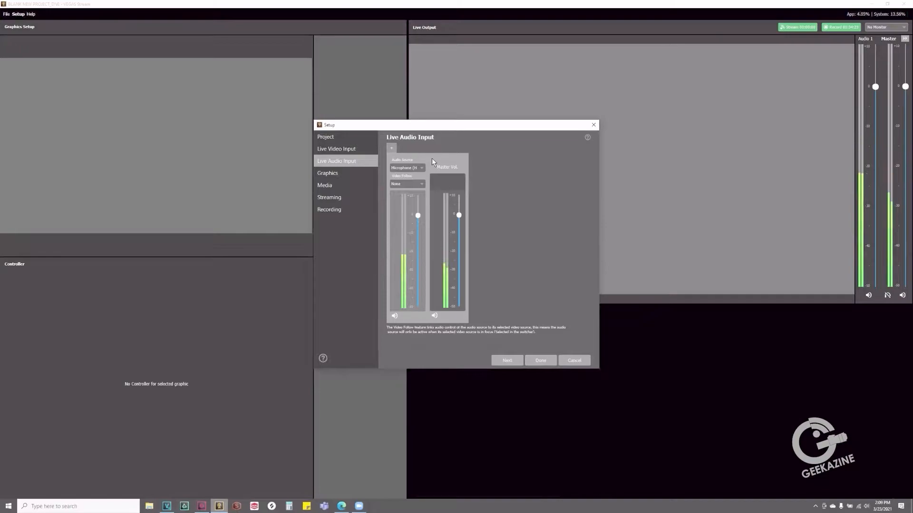
pyautogui.click(392, 148)
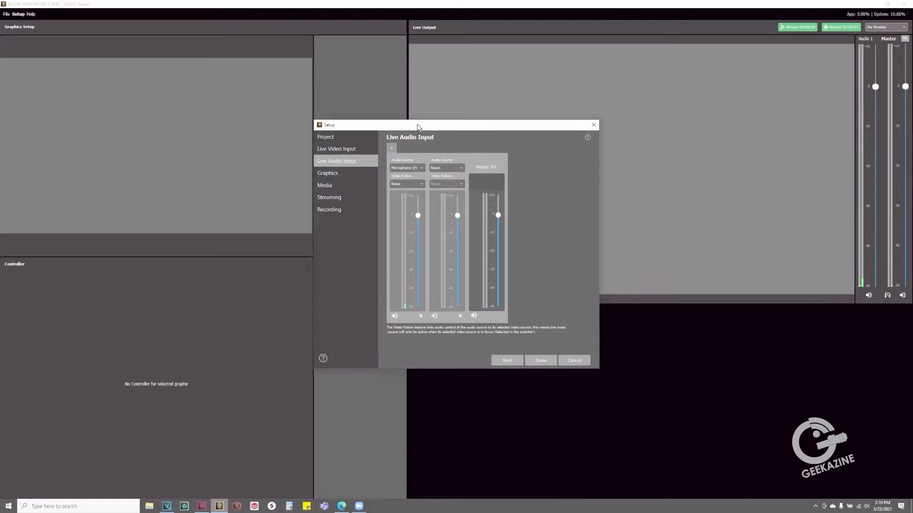
# Add the DAWN Horizon Bug, Main, PIP, Two Webcam and Text Transition graphics from the Horizon design templates in the library
pyautogui.click(343, 172)
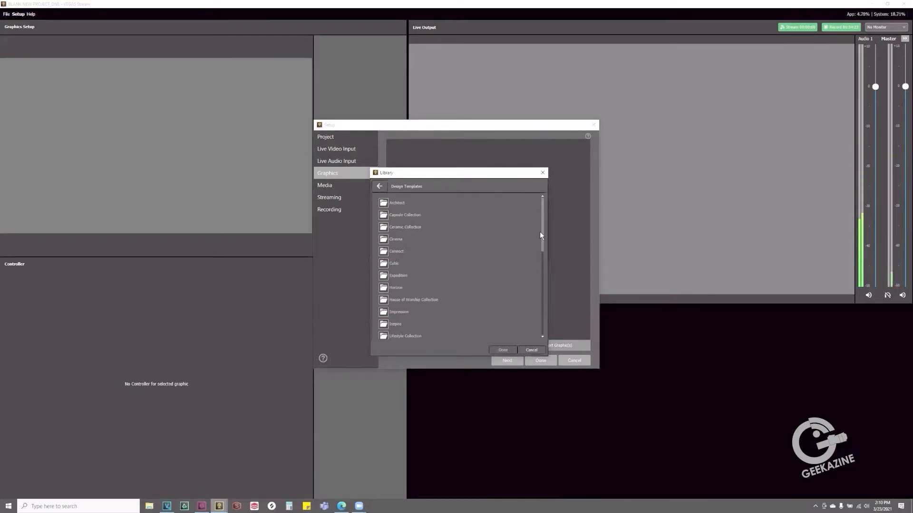
pyautogui.moveTo(541, 237); pyautogui.dragTo(535, 218)
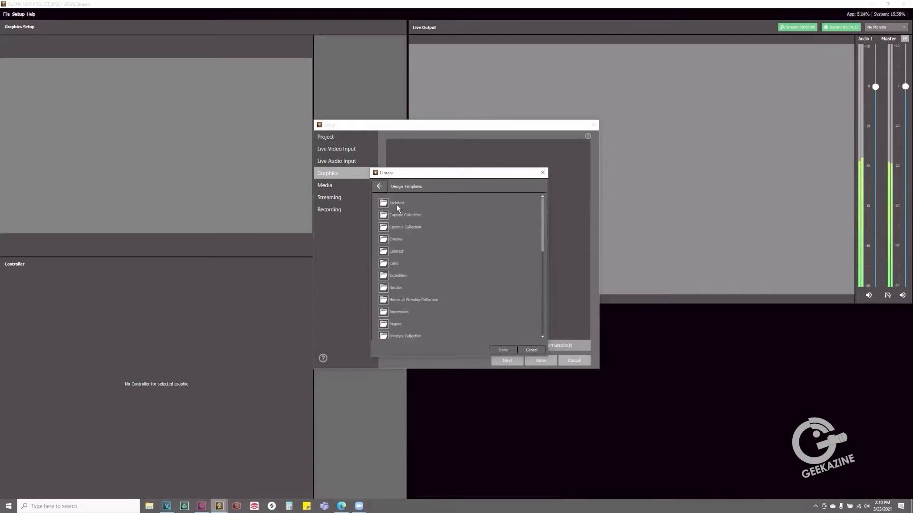
pyautogui.doubleClick(385, 288)
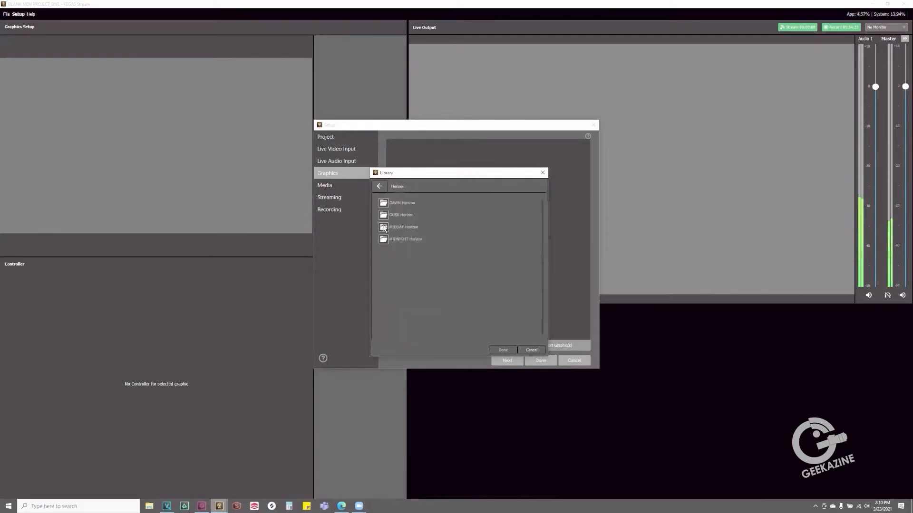
pyautogui.doubleClick(385, 202)
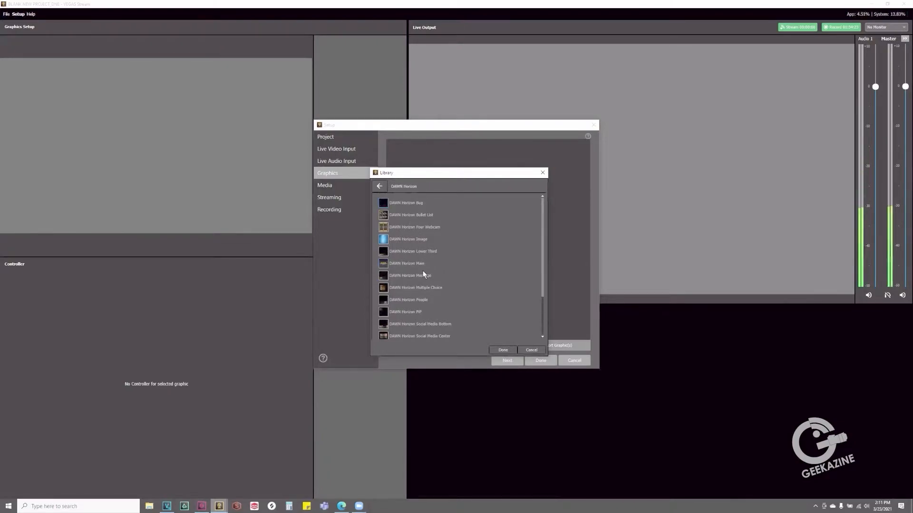
pyautogui.scroll(-2, 458, 314)
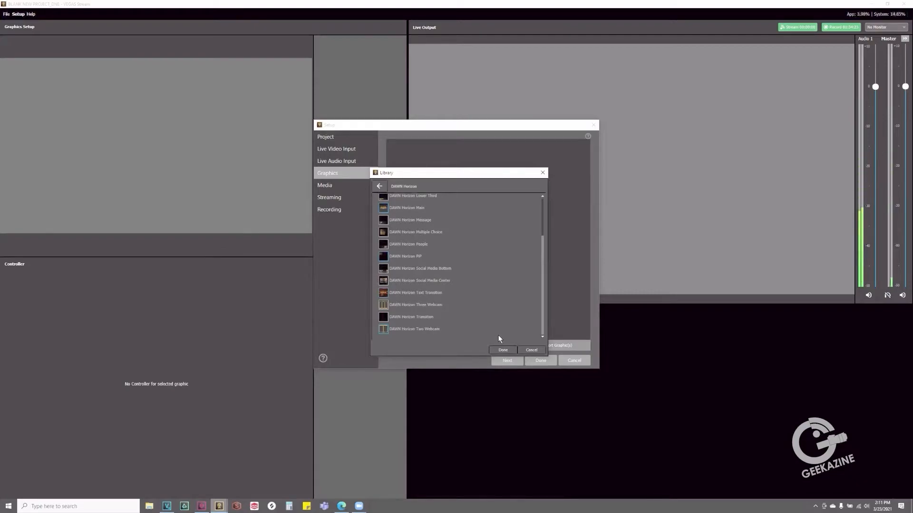
pyautogui.click(503, 351)
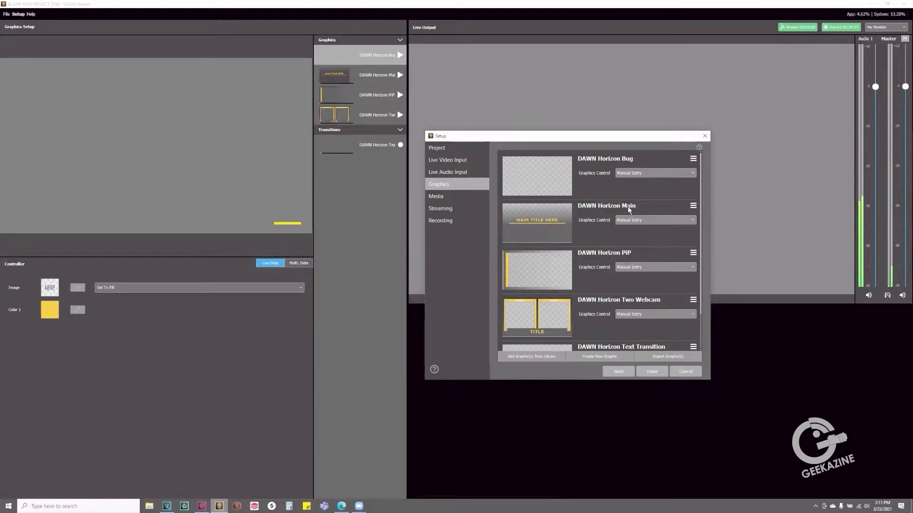
# Review the added DAWN Horizon graphics and finish the project setup
pyautogui.scroll(-1, 628, 210)
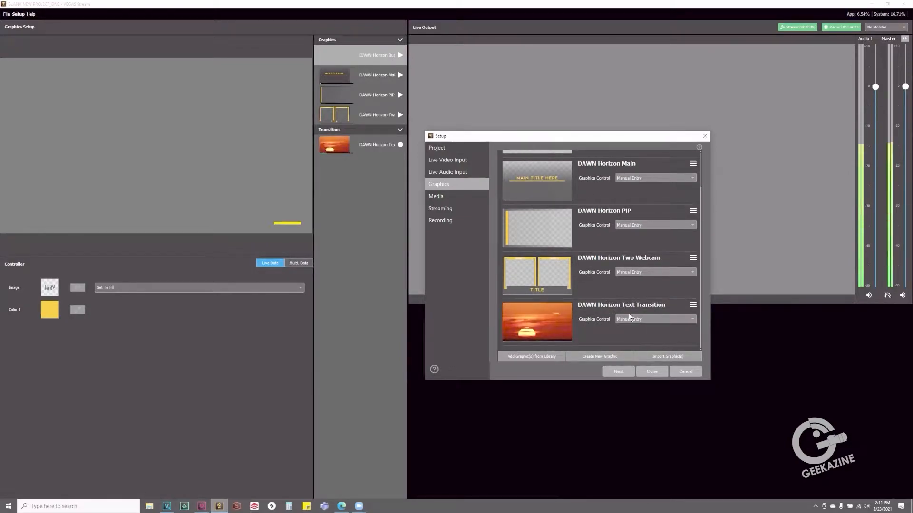
pyautogui.scroll(1, 628, 317)
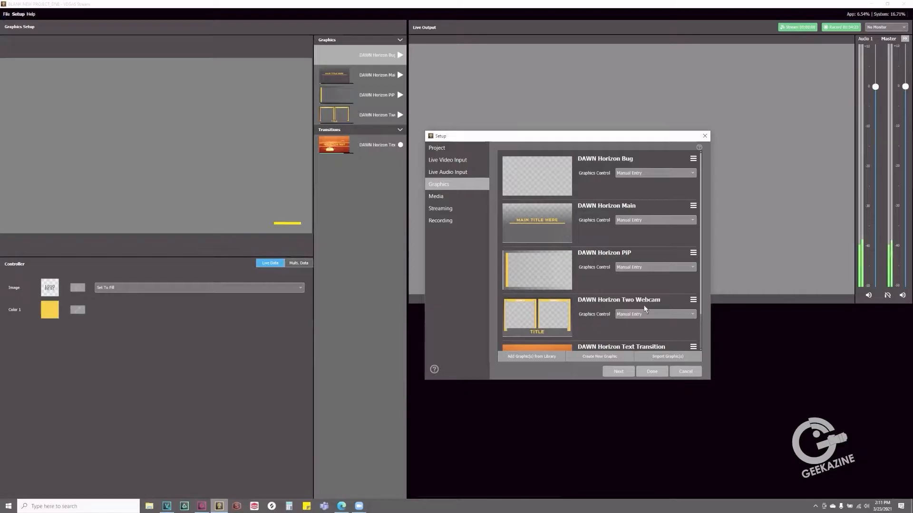
pyautogui.click(651, 372)
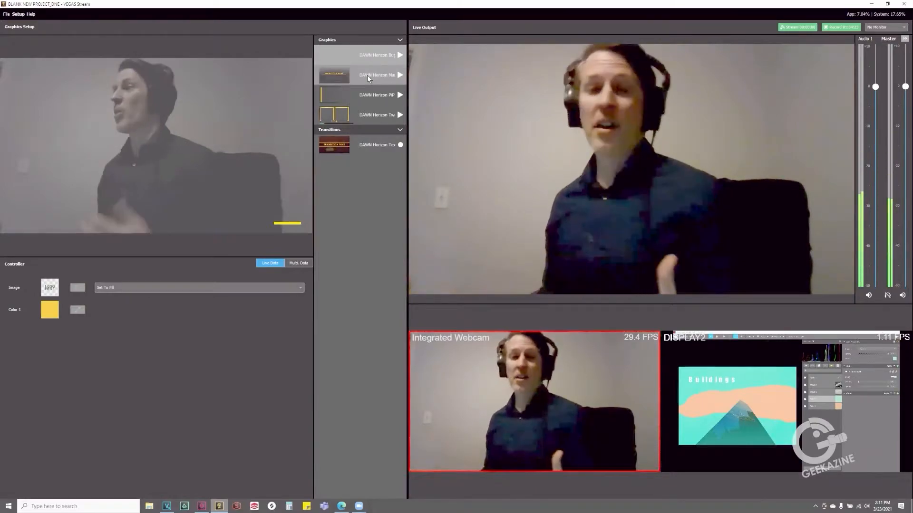
# Show and hide the DAWN Horizon Main graphic on the live output, and change its main title to "VEGAS Stream"
pyautogui.click(401, 75)
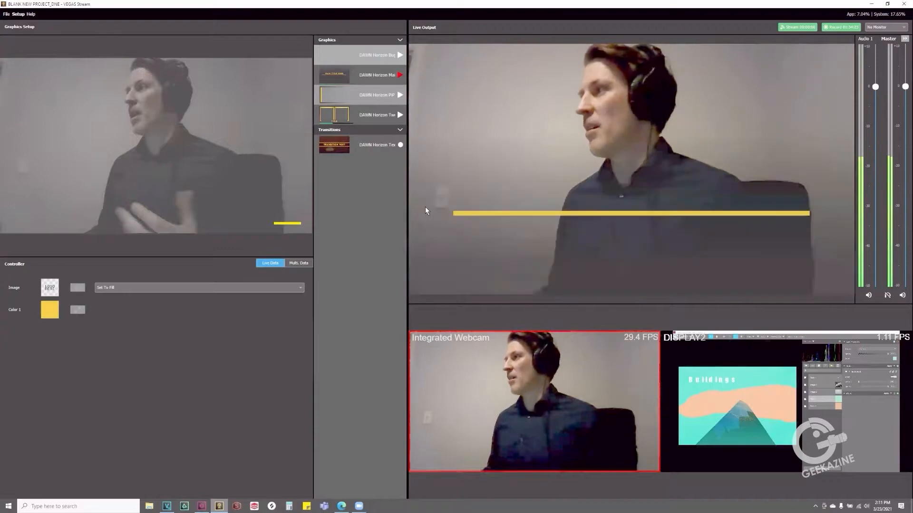
pyautogui.click(399, 76)
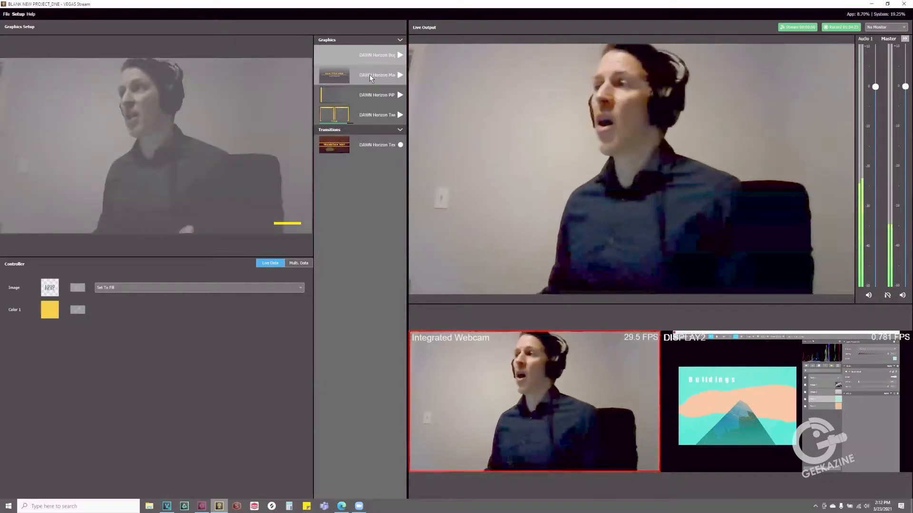
pyautogui.click(367, 74)
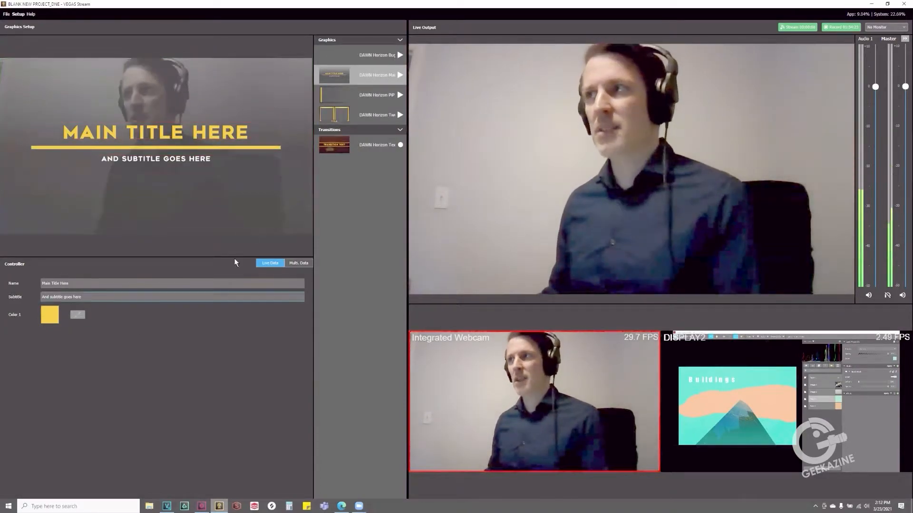
pyautogui.doubleClick(160, 130)
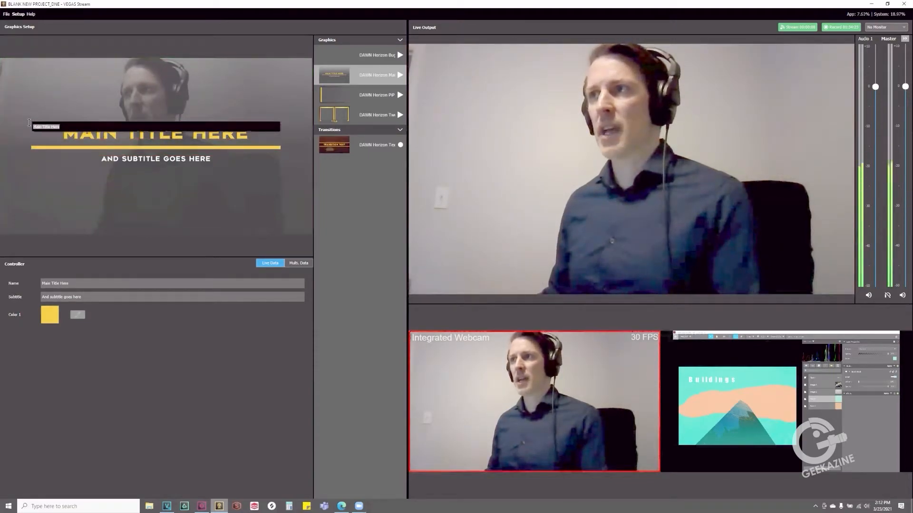
pyautogui.write('VEGAS S')
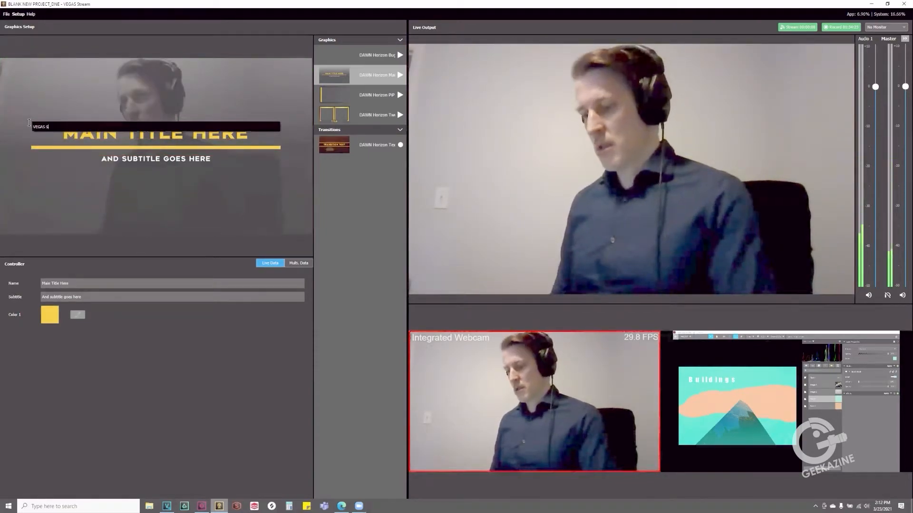
pyautogui.write('tream')
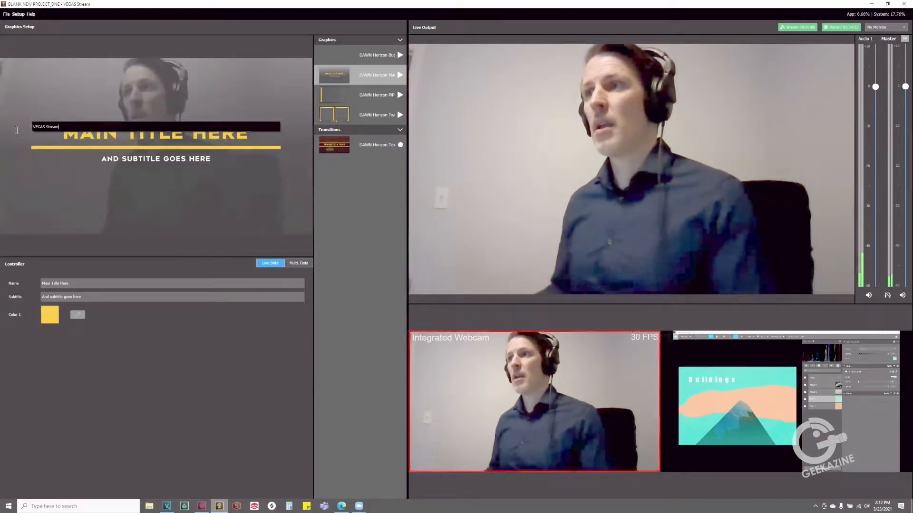
pyautogui.click(137, 375)
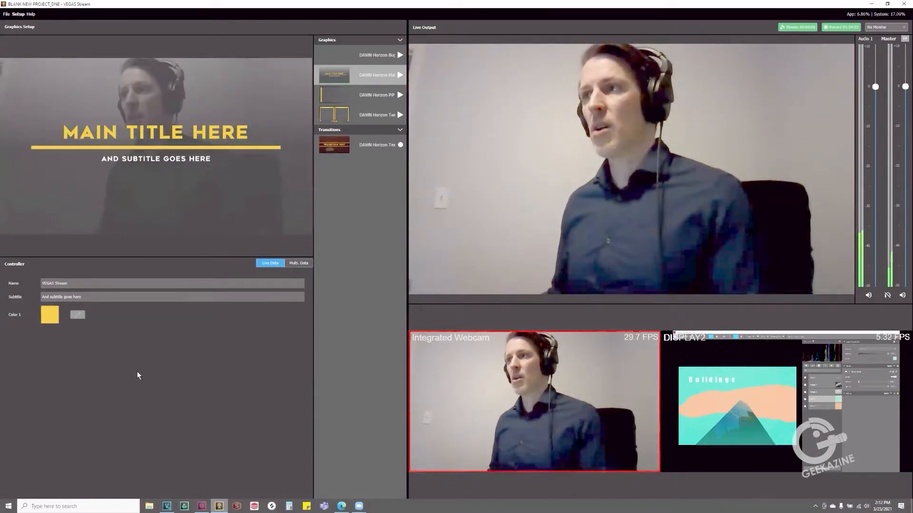
# Change Color 1 of the main title graphic to coral red, and show and hide it on the live output
pyautogui.click(47, 313)
pyautogui.click(90, 286)
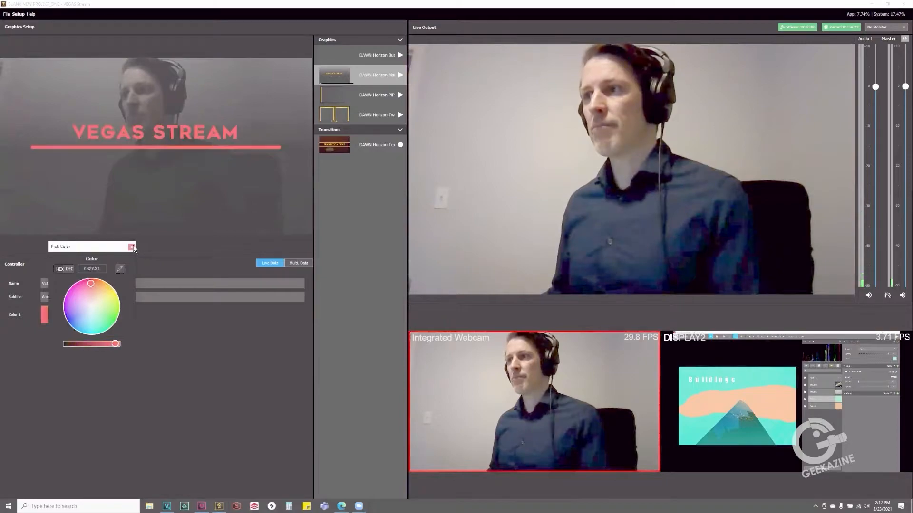
pyautogui.click(236, 378)
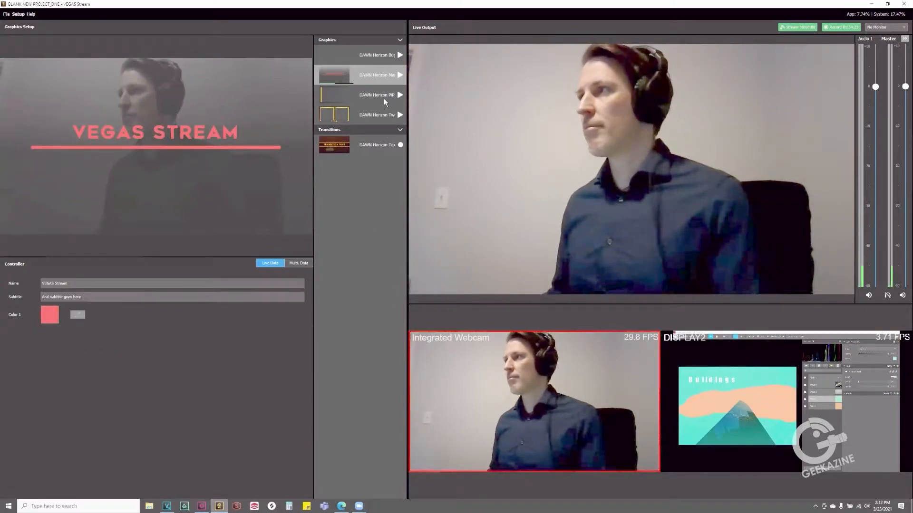
pyautogui.click(400, 76)
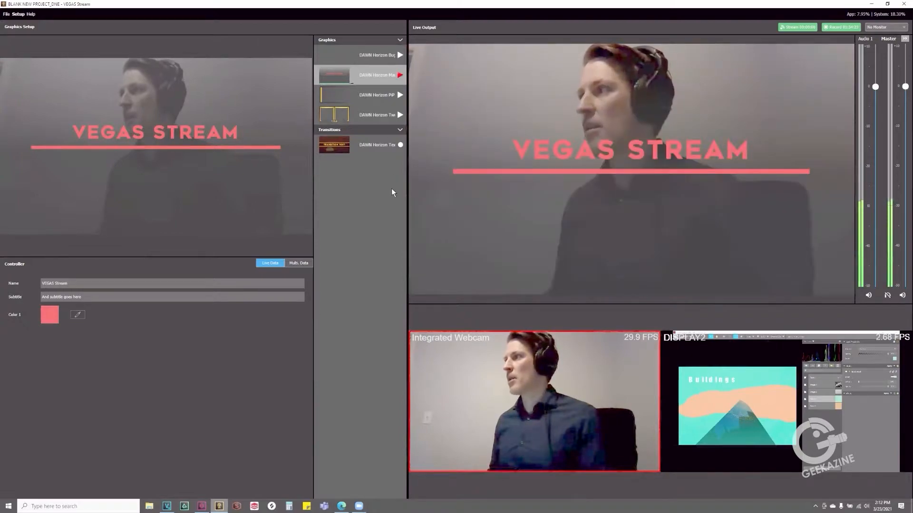
pyautogui.click(400, 75)
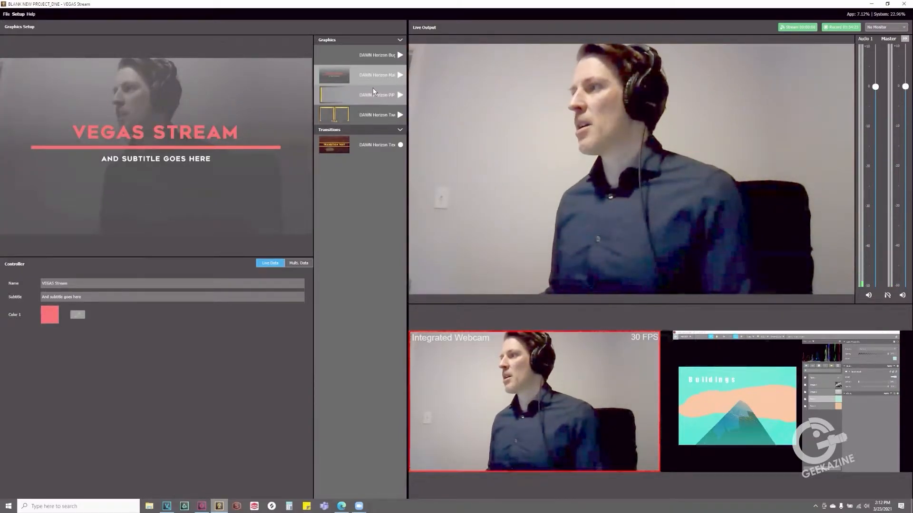
# Show the DAWN Horizon PiP graphic on the live output and set its webcam source to Integrated Webcam
pyautogui.click(399, 95)
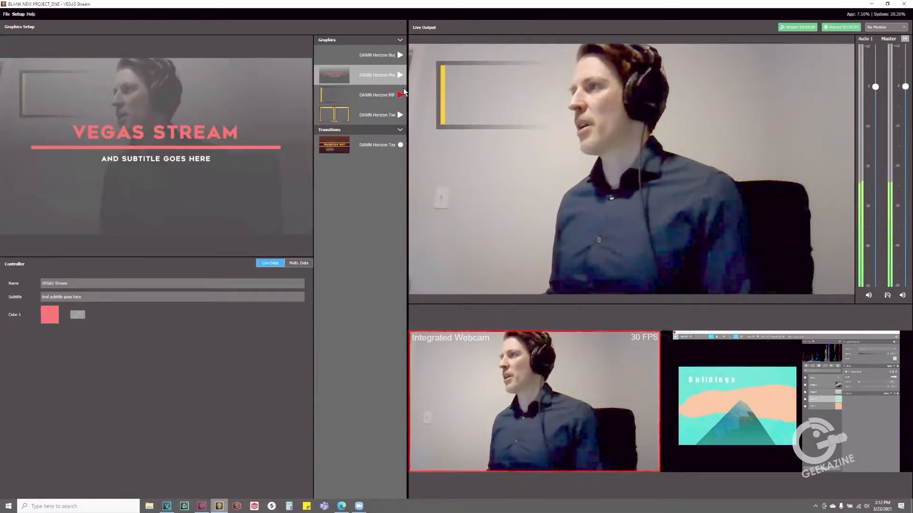
pyautogui.click(369, 97)
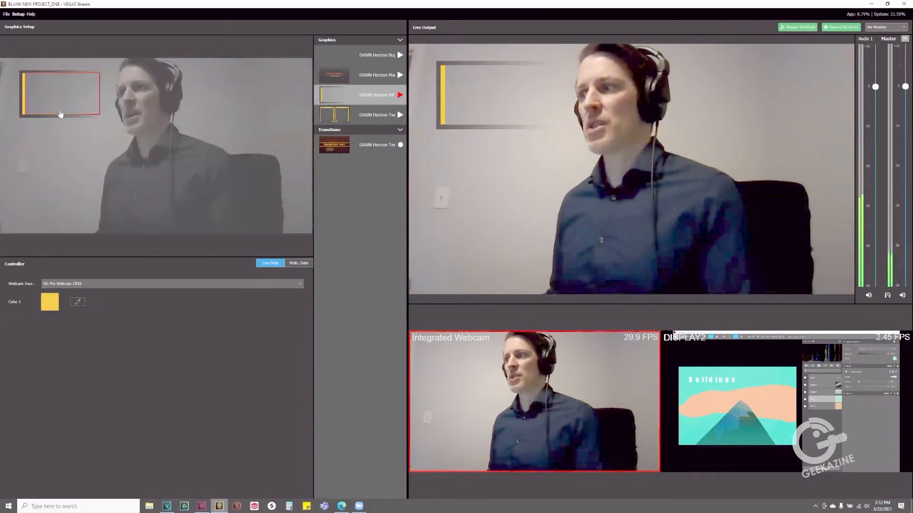
pyautogui.click(62, 95)
pyautogui.click(51, 134)
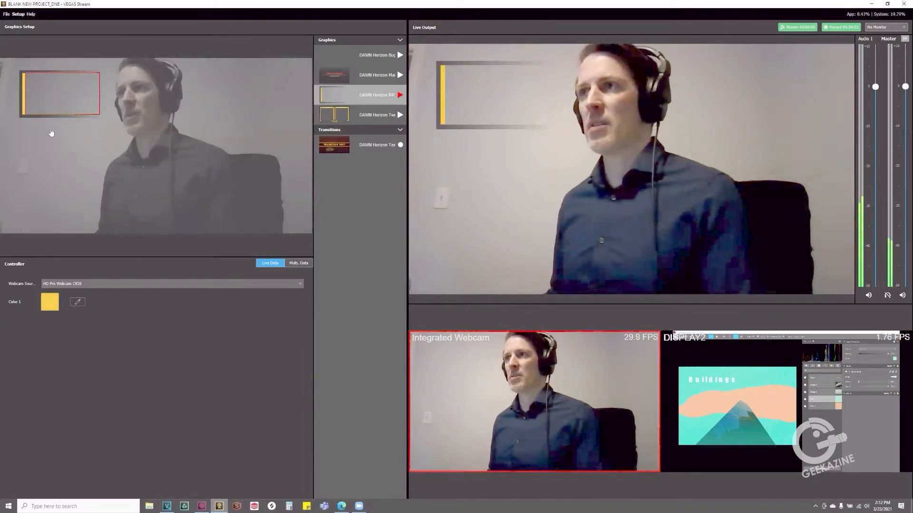
pyautogui.click(71, 94)
pyautogui.click(72, 78)
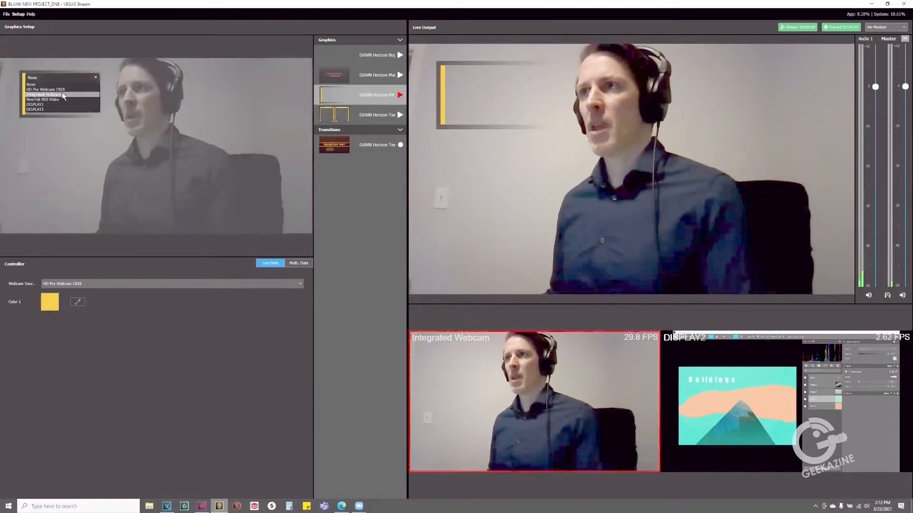
pyautogui.click(92, 99)
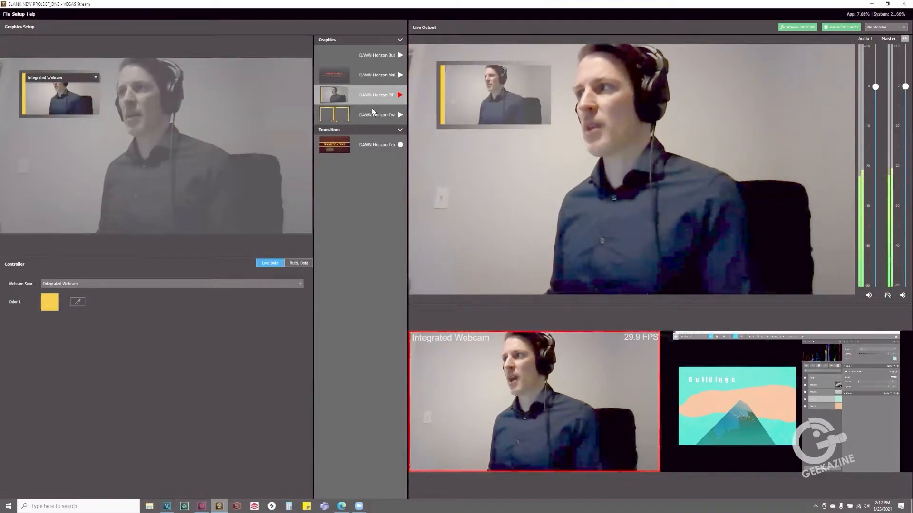
# Show the DAWN Horizon Main graphic together with the picture-in-picture, toggle the picture-in-picture, and hide both from the live output
pyautogui.click(399, 75)
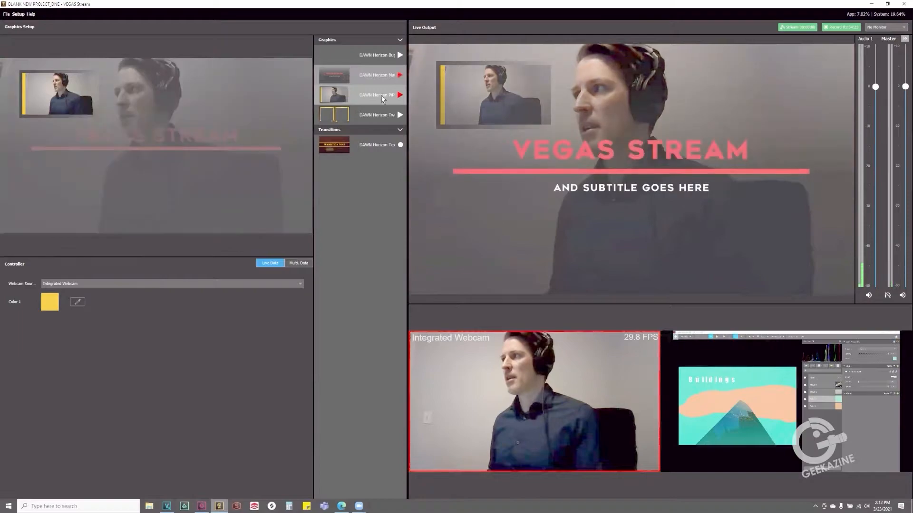
pyautogui.click(400, 95)
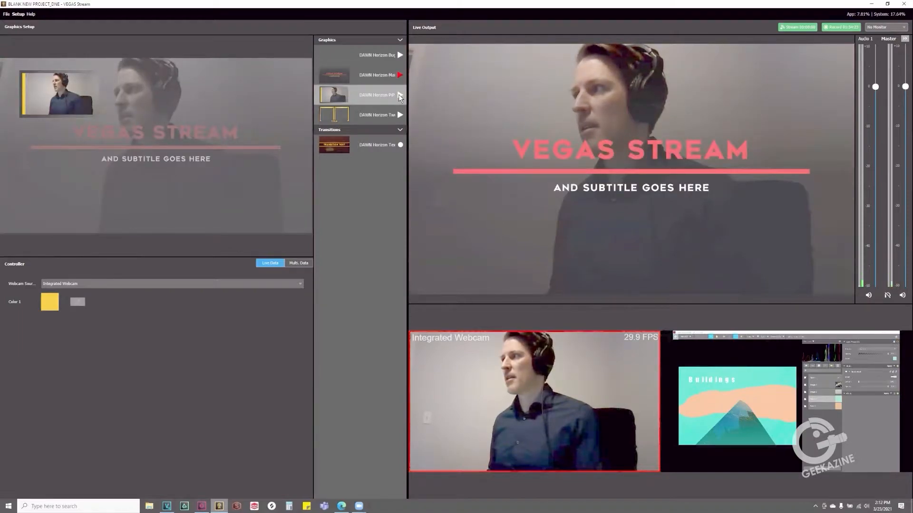
pyautogui.click(400, 95)
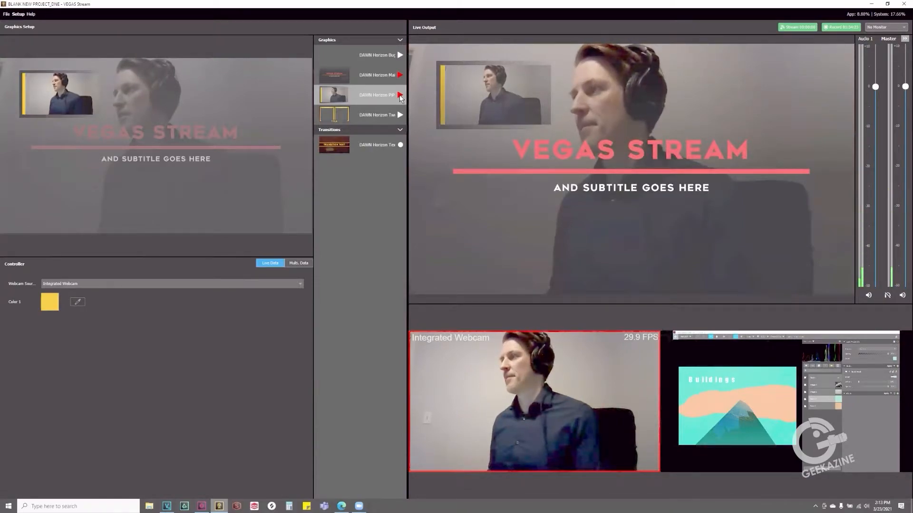
pyautogui.click(399, 95)
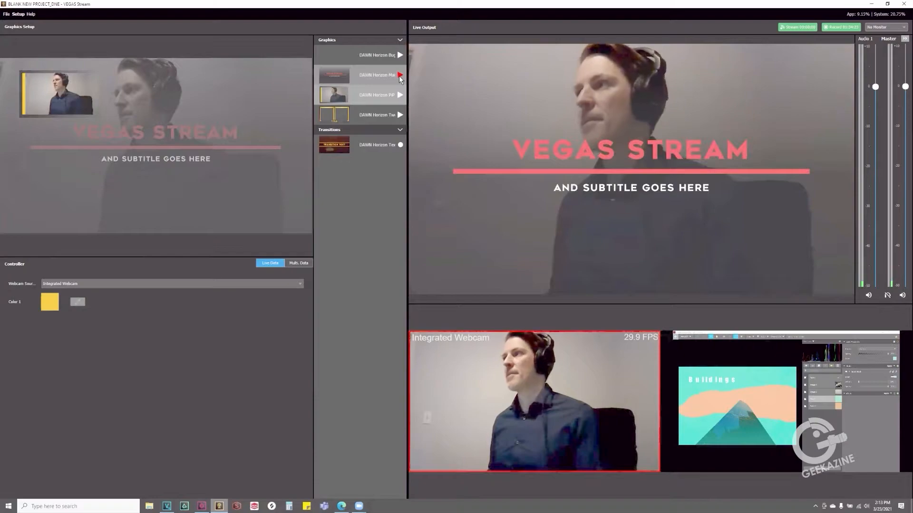
pyautogui.click(399, 76)
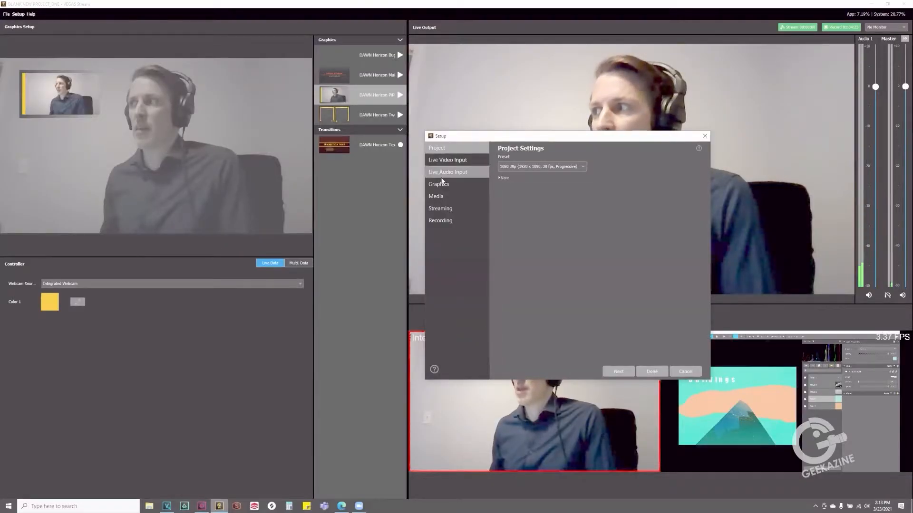
# Open the DAWN Horizon Main graphic from the project's graphics setup for editing in the title designer
pyautogui.click(440, 185)
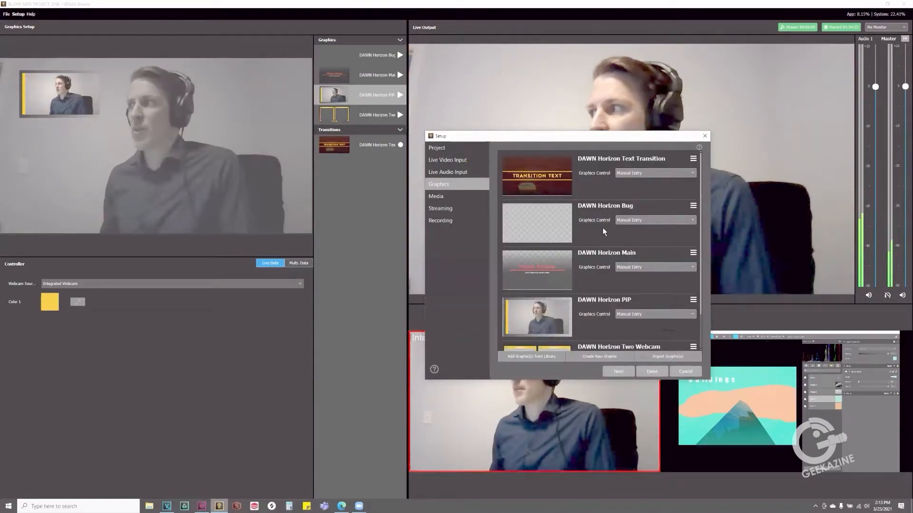
pyautogui.scroll(-2, 605, 212)
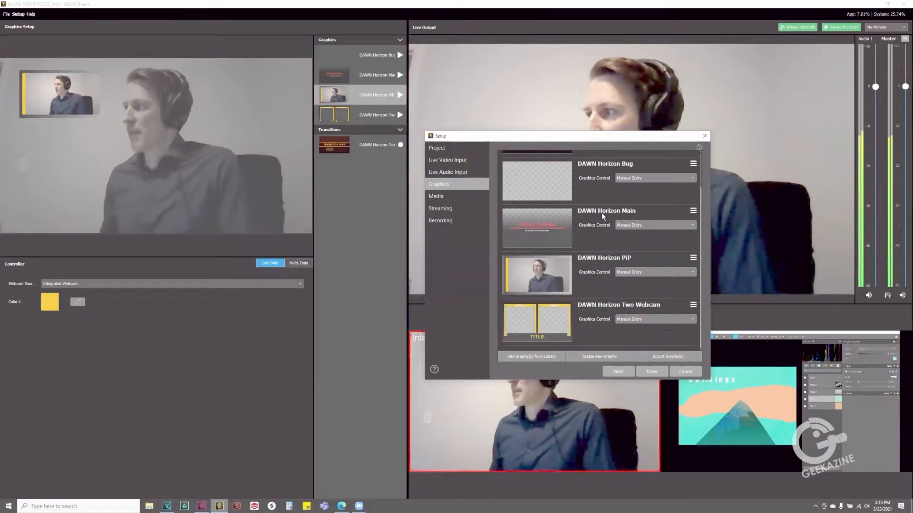
pyautogui.scroll(2, 601, 242)
pyautogui.scroll(-1, 613, 222)
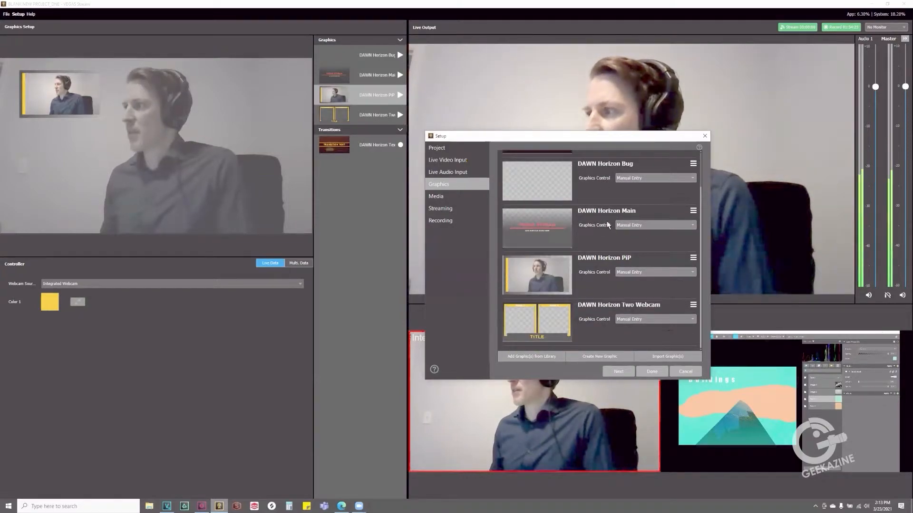
pyautogui.scroll(1, 606, 219)
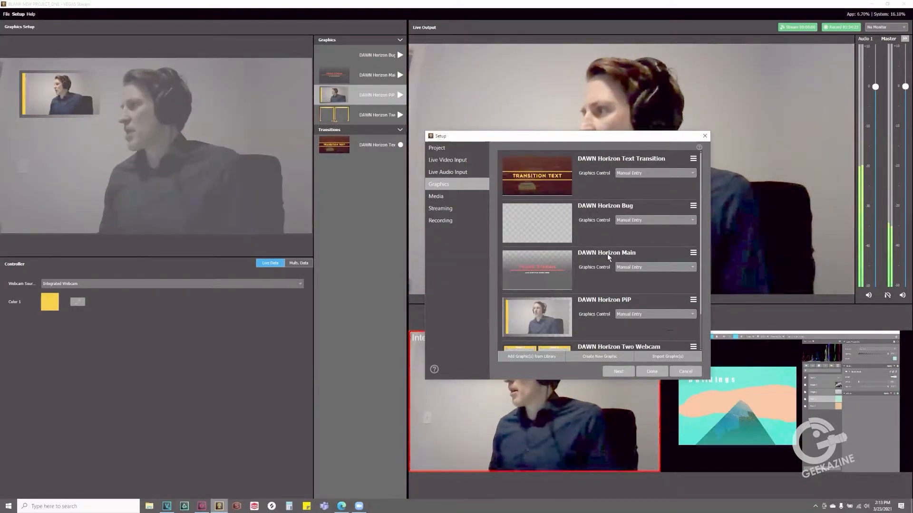
pyautogui.click(693, 253)
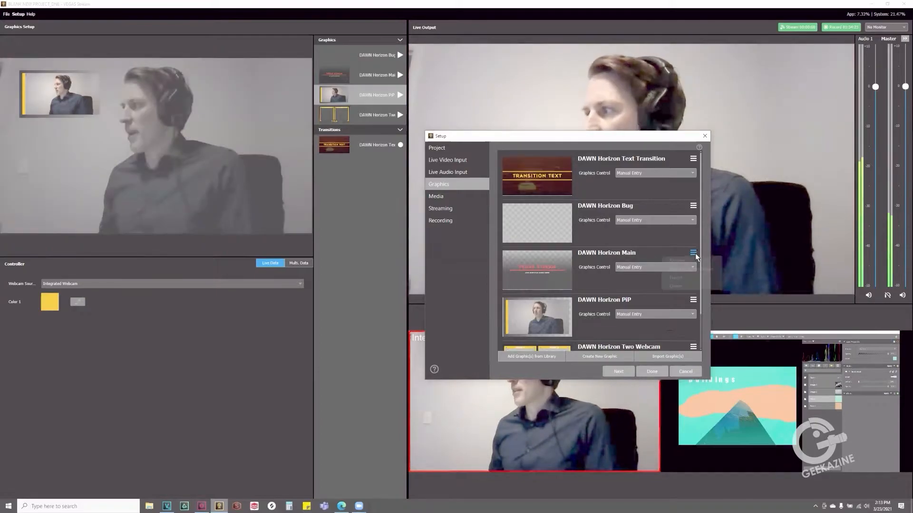
pyautogui.click(692, 270)
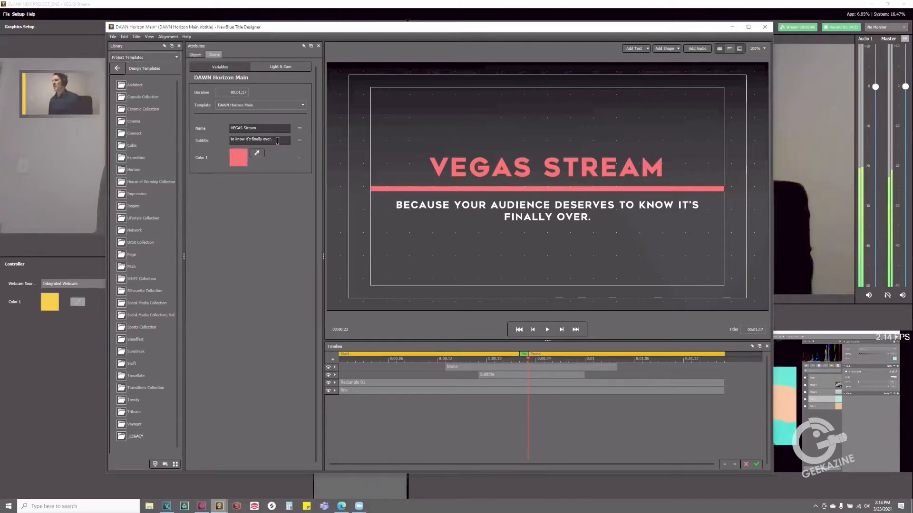
# Set the subtitle of the main title graphic to "VEGAS CREATIVE SOFTWARE", apply the edit and finish the setup
pyautogui.write('Because your audience deserve')
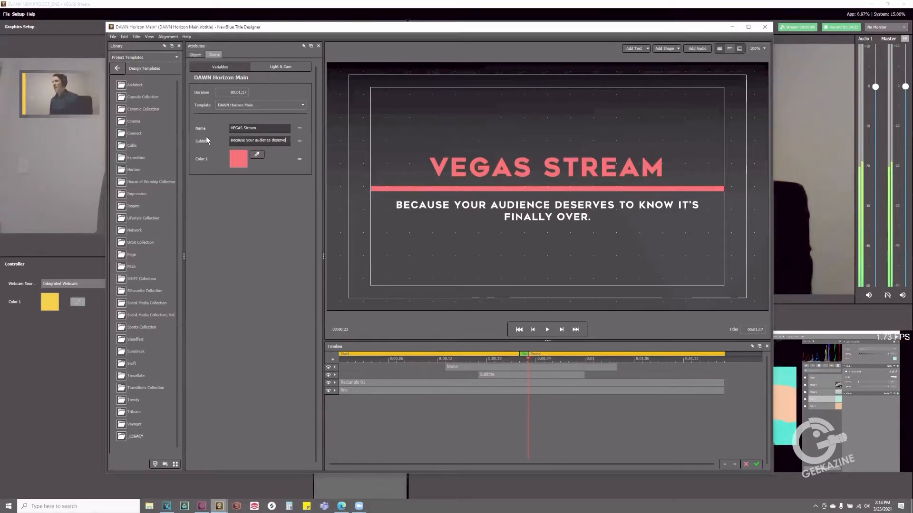
pyautogui.press('BackSpace')
pyautogui.press('BackSpace')
pyautogui.press('BackSpace')
pyautogui.press('BackSpace')
pyautogui.press('BackSpace')
pyautogui.press('BackSpace')
pyautogui.press('BackSpace')
pyautogui.press('BackSpace')
pyautogui.press('BackSpace')
pyautogui.press('BackSpace')
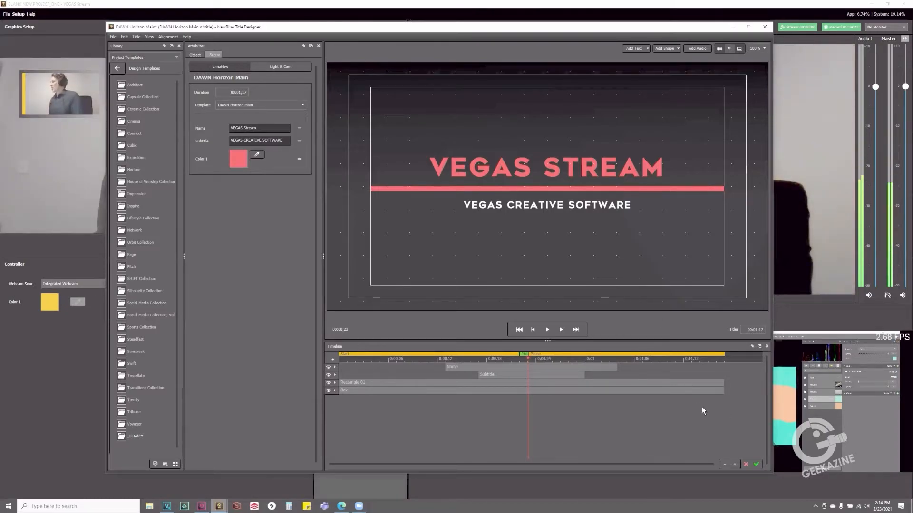
pyautogui.click(757, 465)
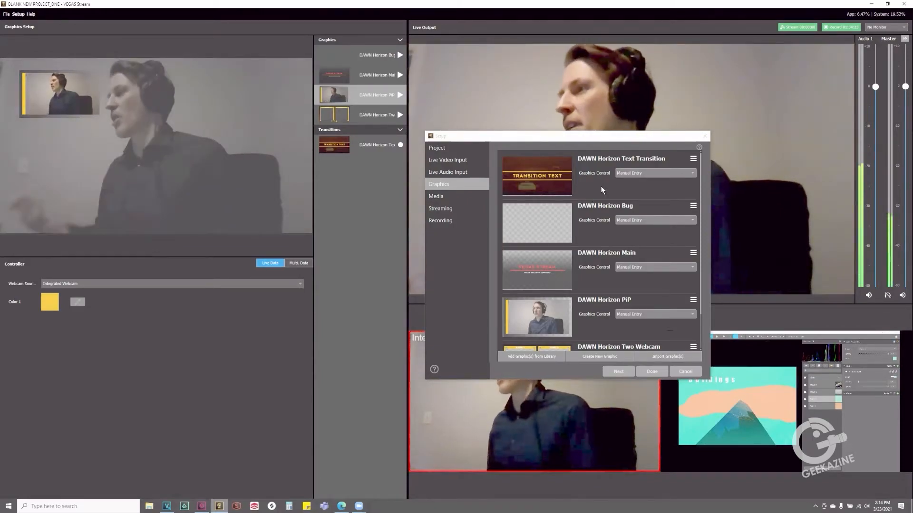
pyautogui.click(655, 373)
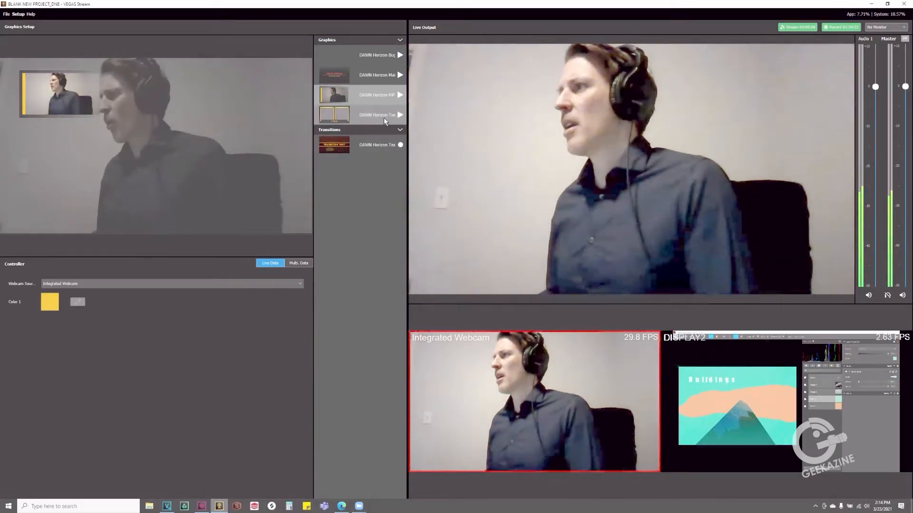
# Set Webcam Source 1 of the DAWN Horizon Two Webcam graphic to Integrated Webcam, and show and hide the graphic on the live output
pyautogui.click(384, 117)
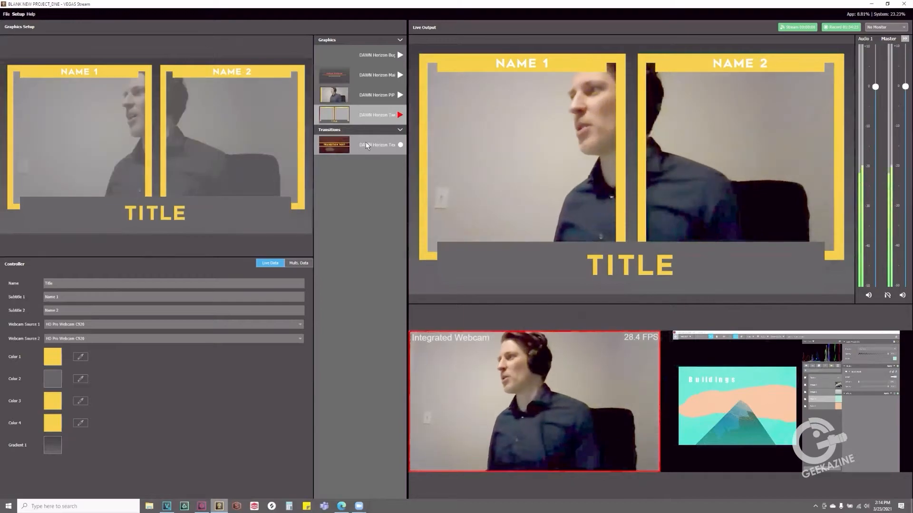
pyautogui.click(92, 145)
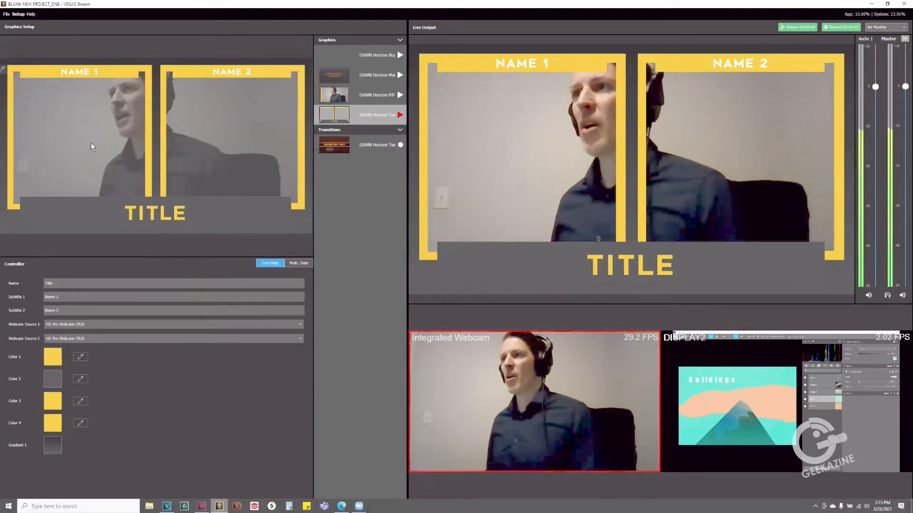
pyautogui.click(121, 77)
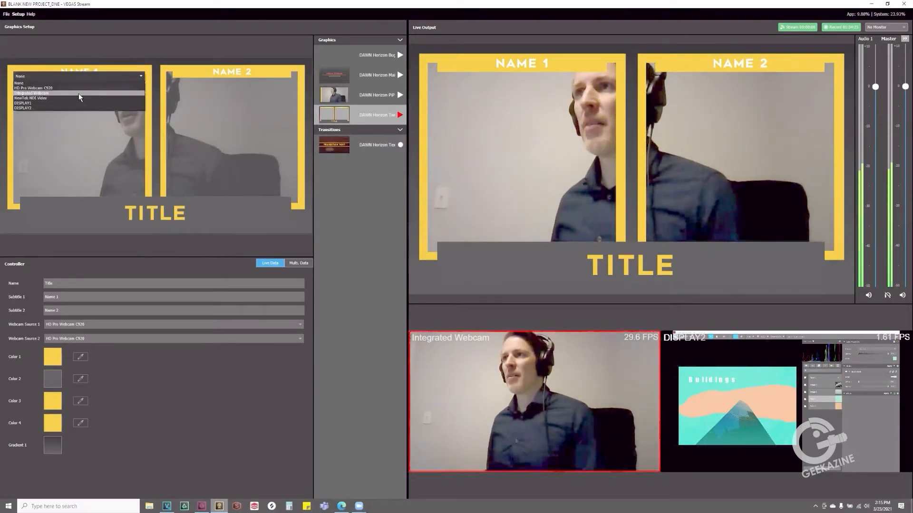
pyautogui.click(74, 92)
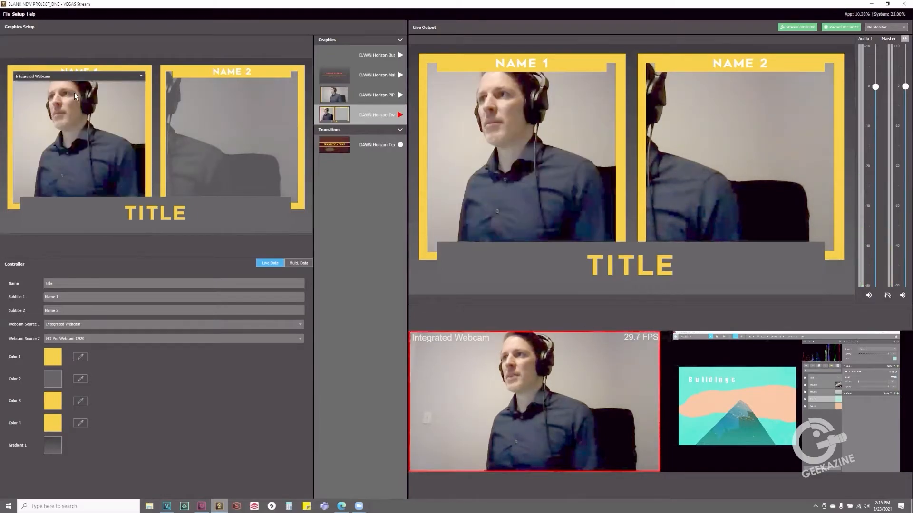
pyautogui.moveTo(200, 87)
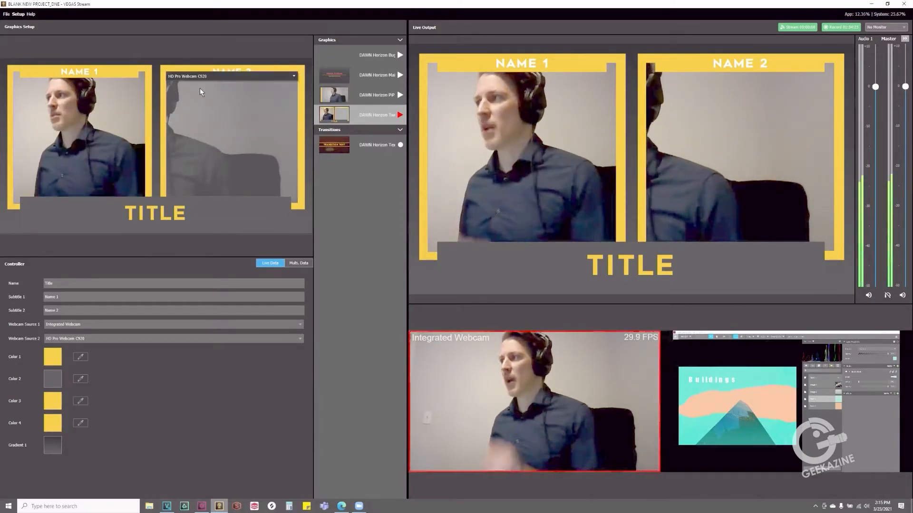
pyautogui.click(209, 76)
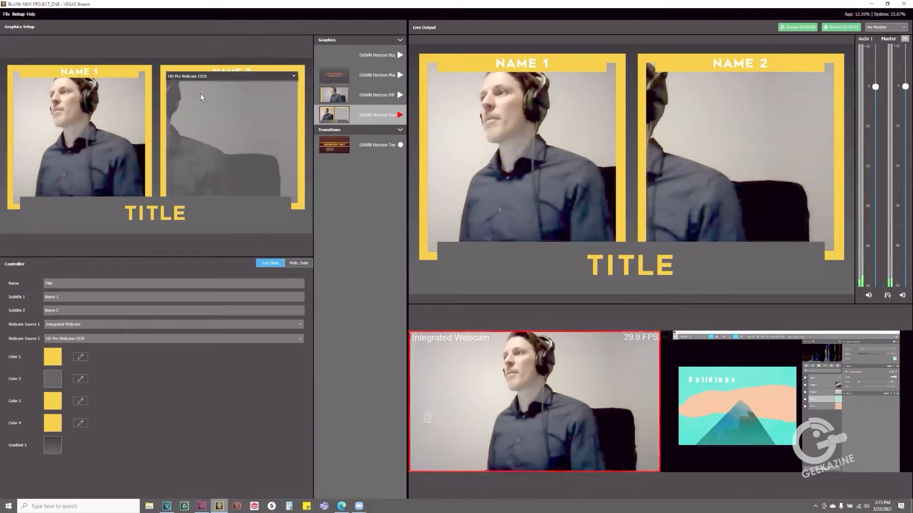
pyautogui.click(190, 249)
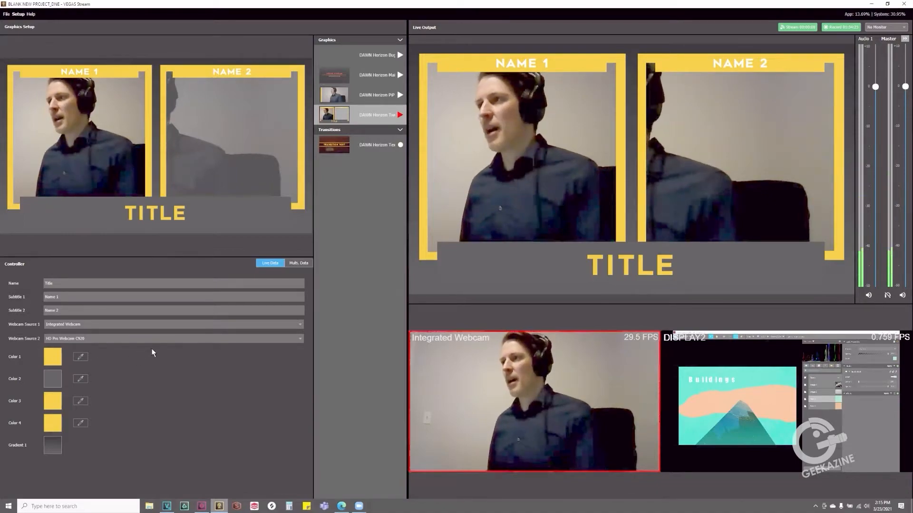
pyautogui.click(400, 116)
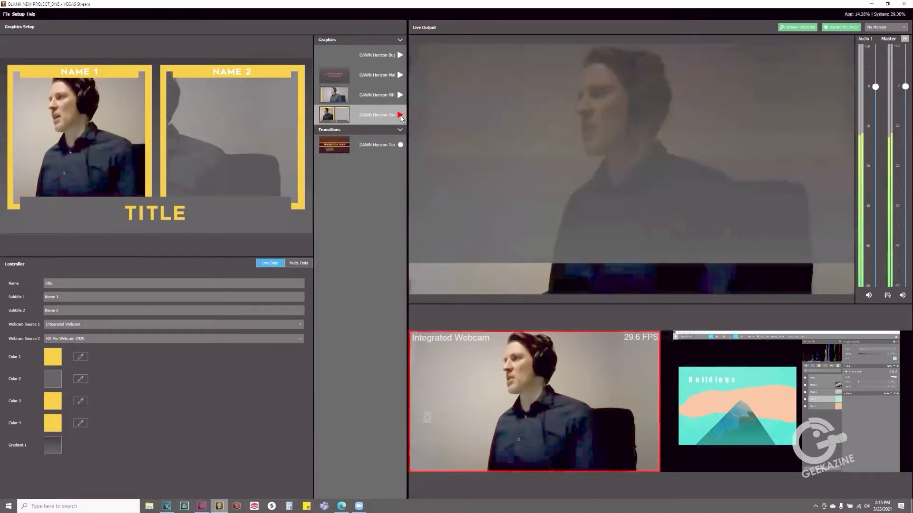
pyautogui.click(399, 116)
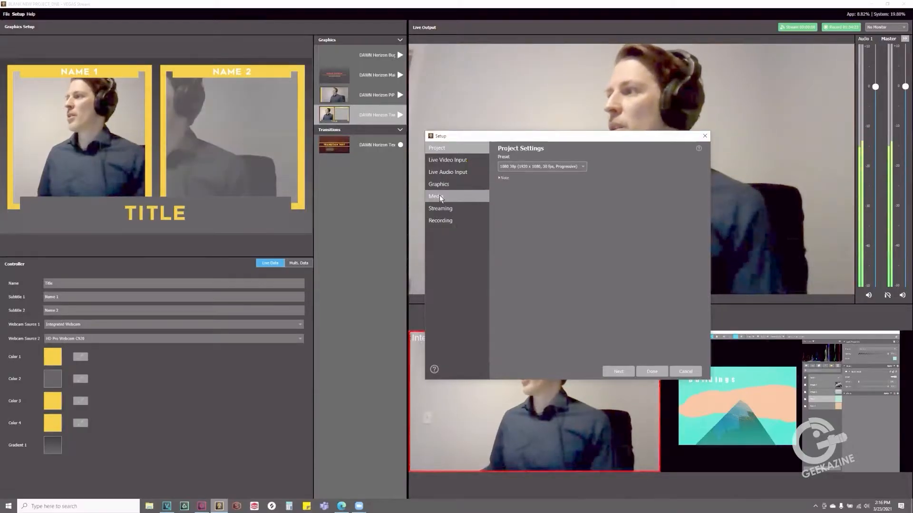
# Add the local video sound-forge-pro-15-webvideo-ma-int-03 (1).mp4 to the project media, and play and stop it on the live output
pyautogui.click(439, 195)
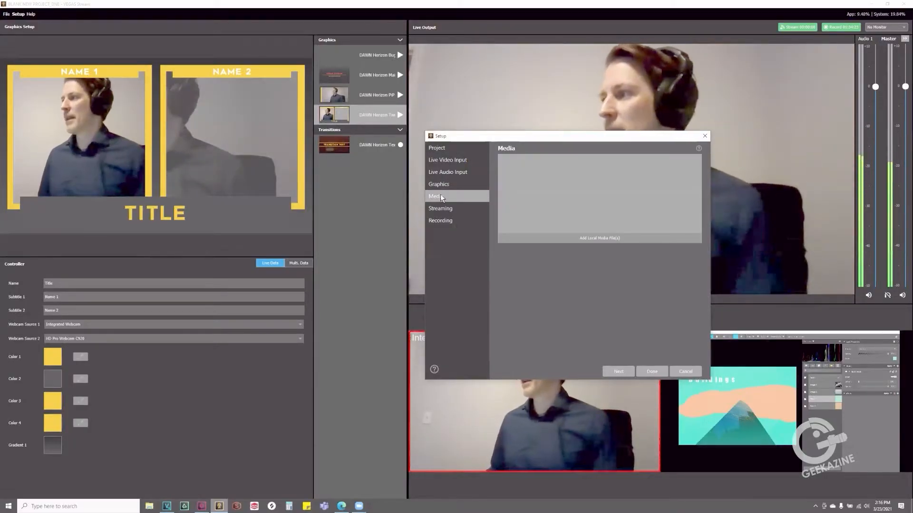
pyautogui.click(580, 237)
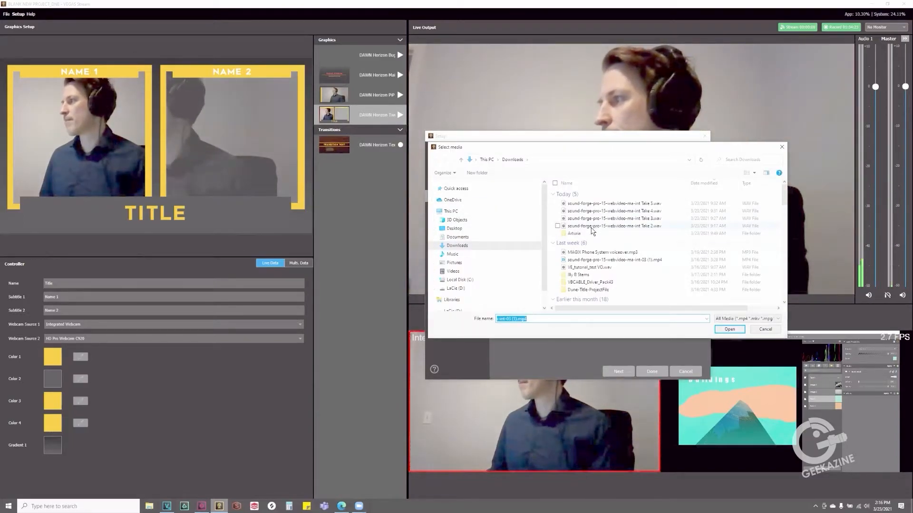
pyautogui.click(730, 329)
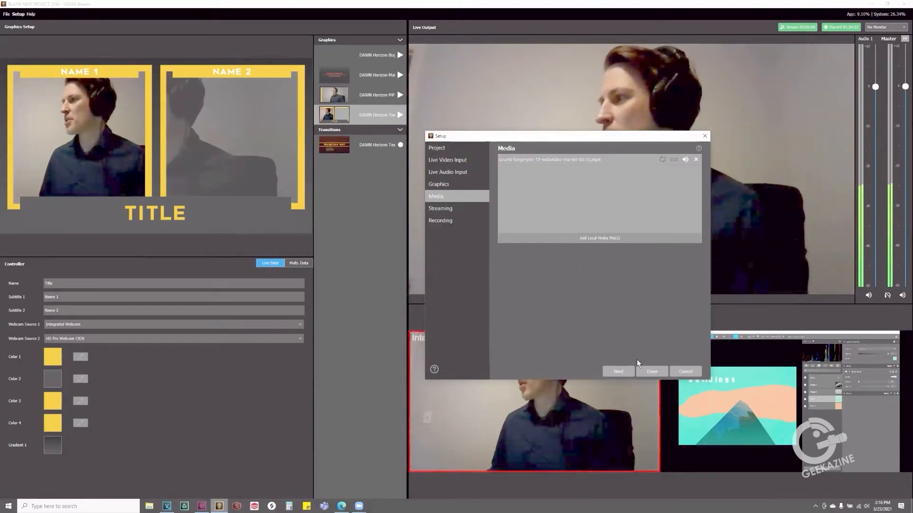
pyautogui.click(645, 371)
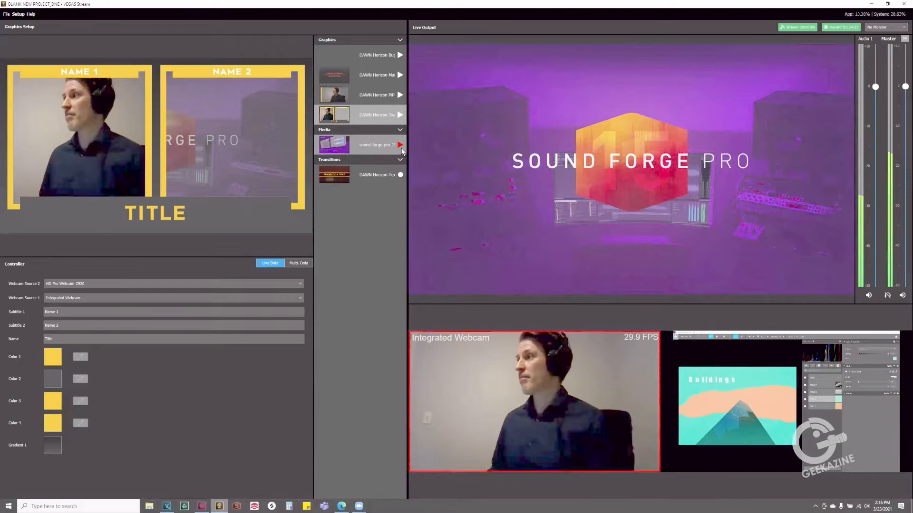
pyautogui.click(400, 95)
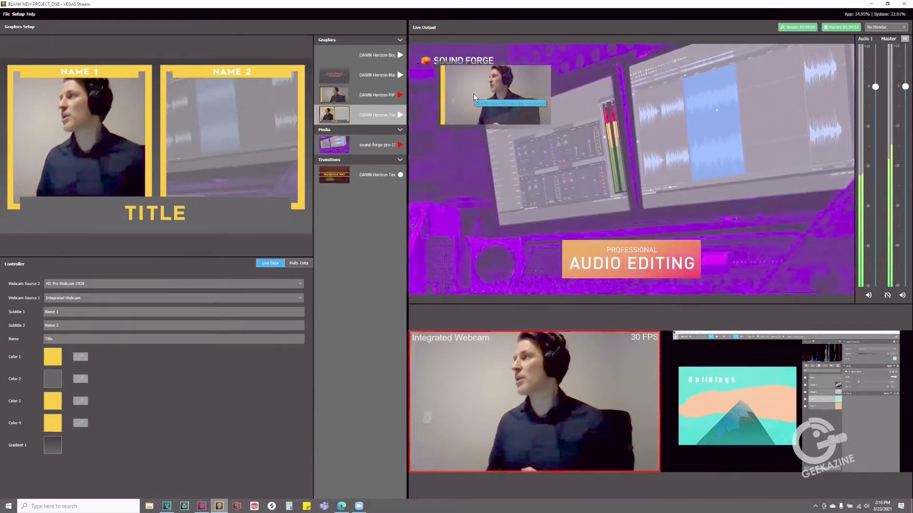
# Choose YouTube Live as the stream destination in the project's streaming setup and finish the setup
pyautogui.click(18, 14)
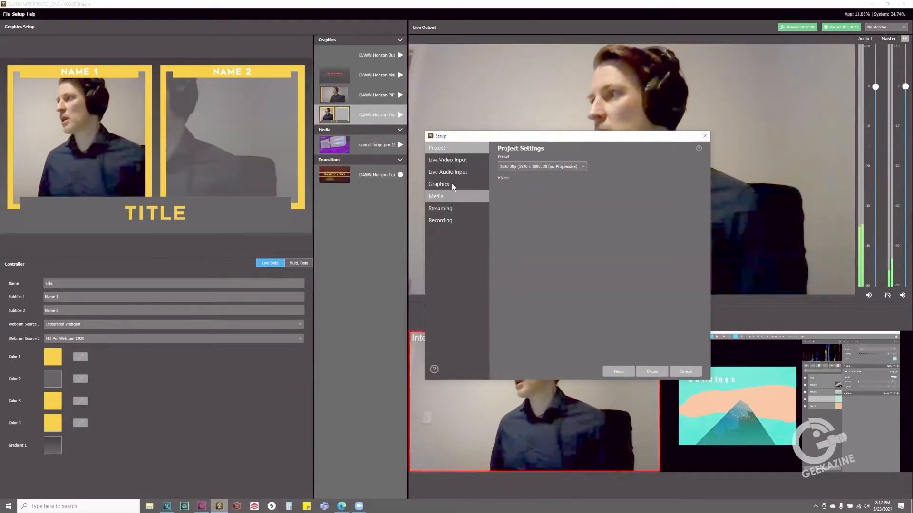
pyautogui.click(418, 210)
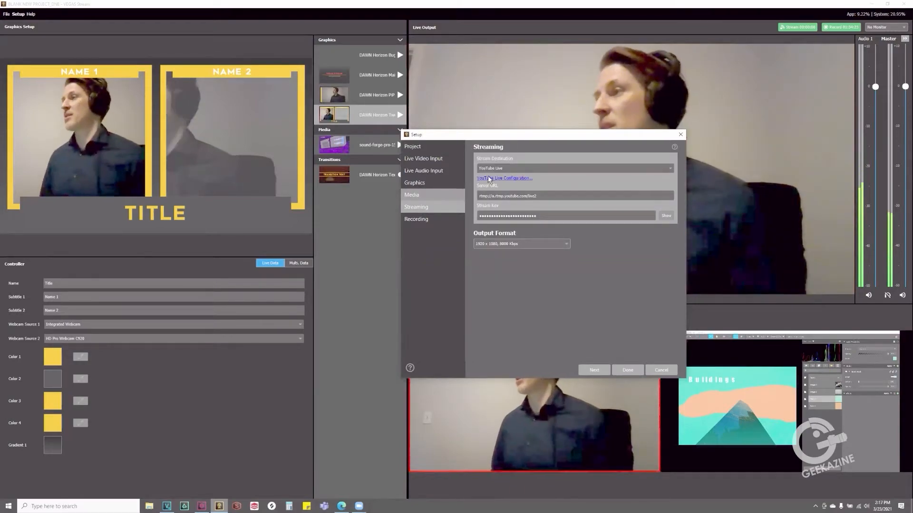
pyautogui.click(527, 168)
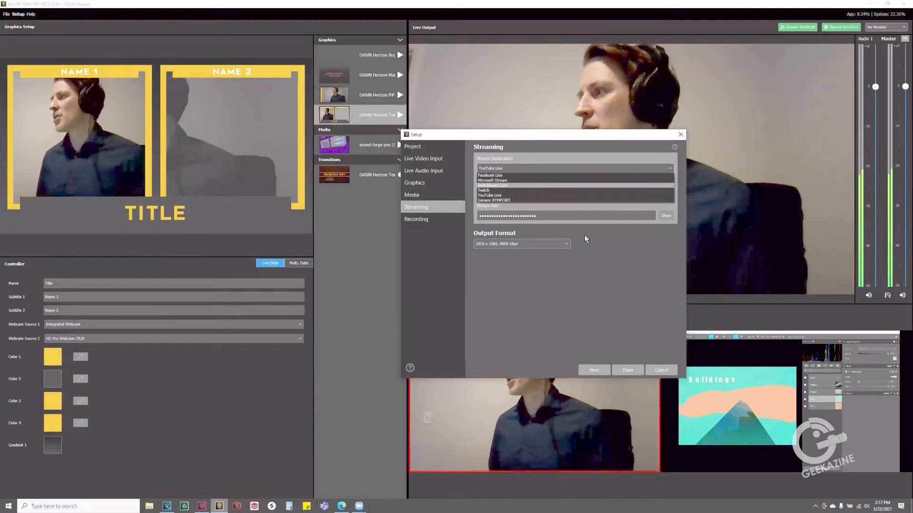
pyautogui.click(504, 195)
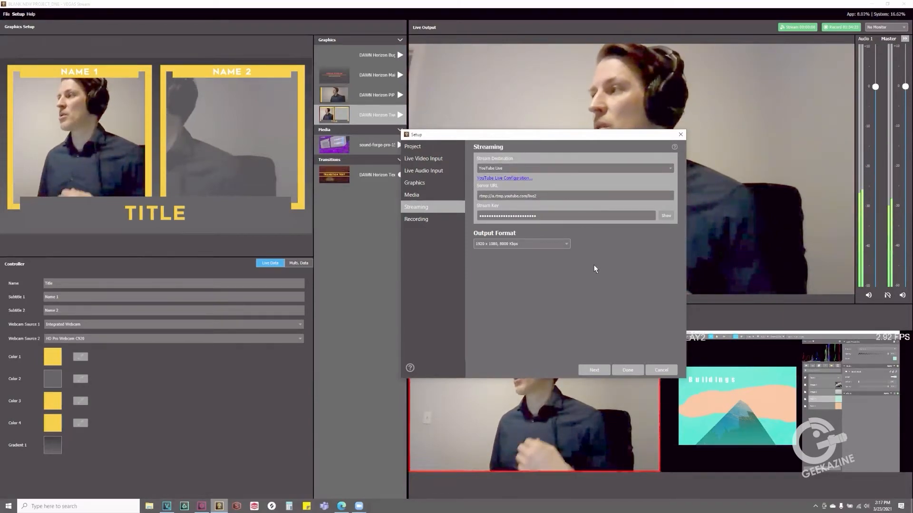
pyautogui.click(628, 369)
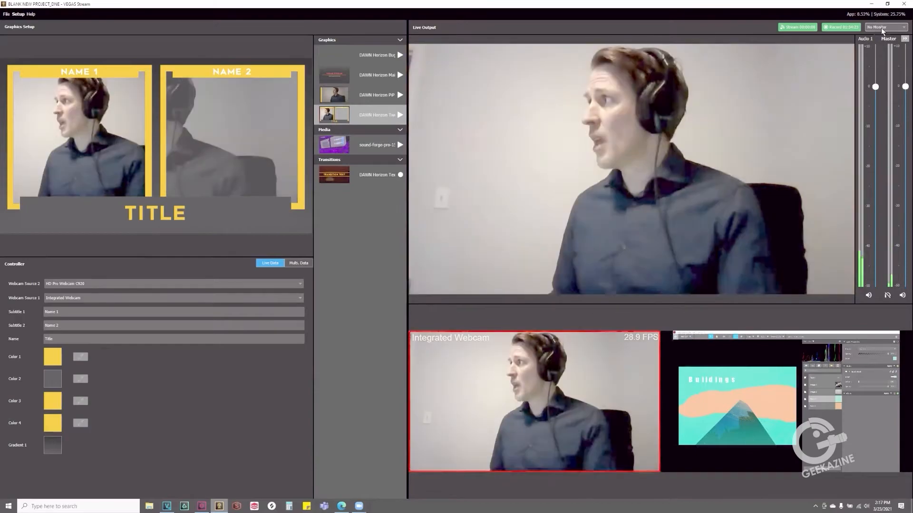
# Review the live output's monitor options and the recording settings for the output, all inputs (ISO) and export to VEGAS Pro
pyautogui.click(880, 28)
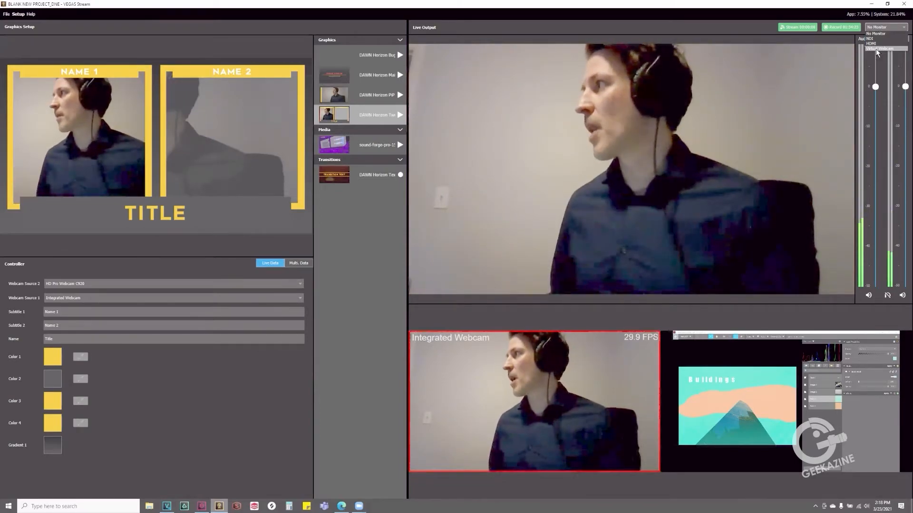
pyautogui.click(680, 30)
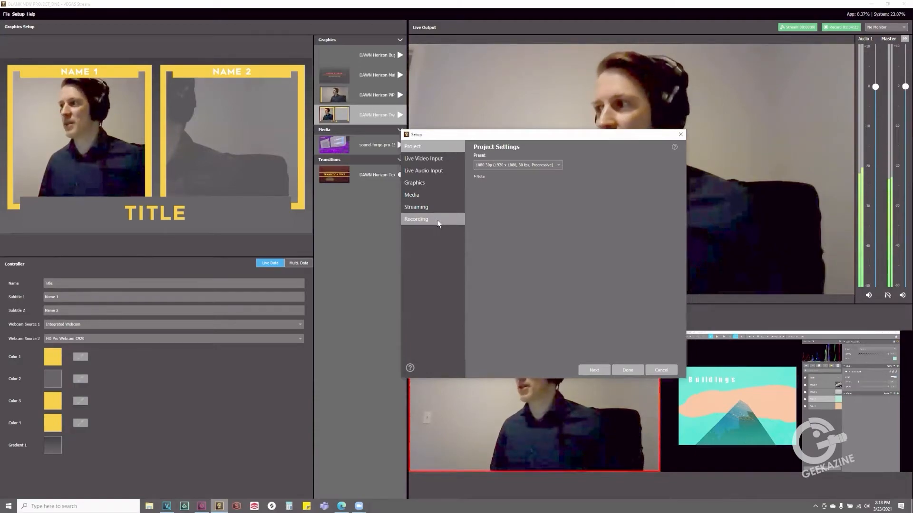
pyautogui.click(438, 219)
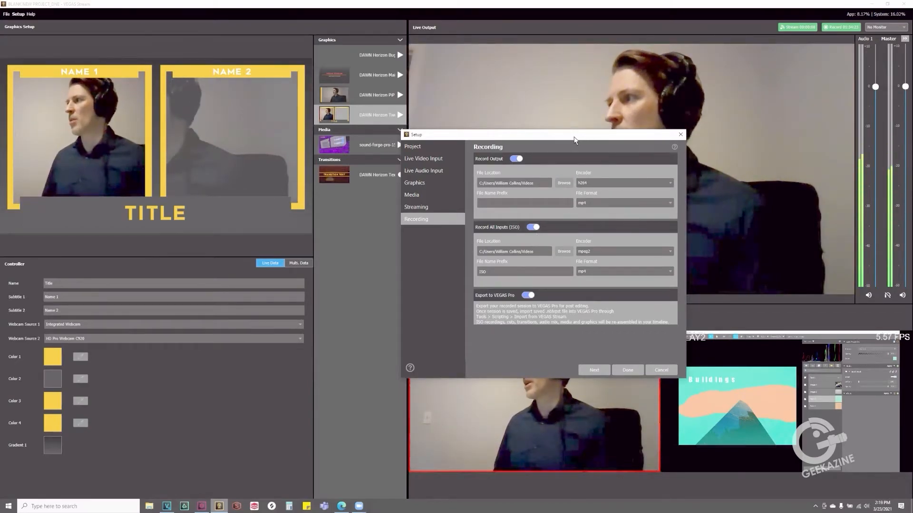
pyautogui.moveTo(574, 140); pyautogui.dragTo(292, 117)
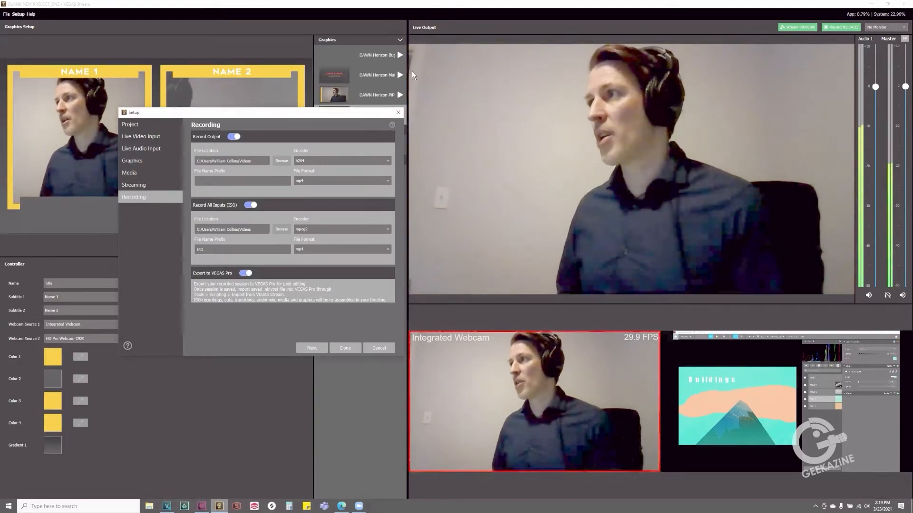
pyautogui.moveTo(362, 113); pyautogui.dragTo(404, 182)
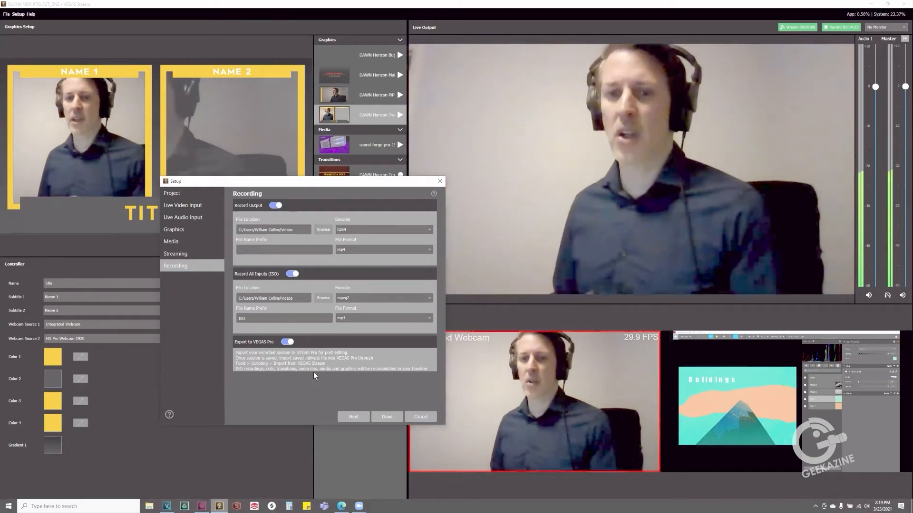
pyautogui.click(386, 416)
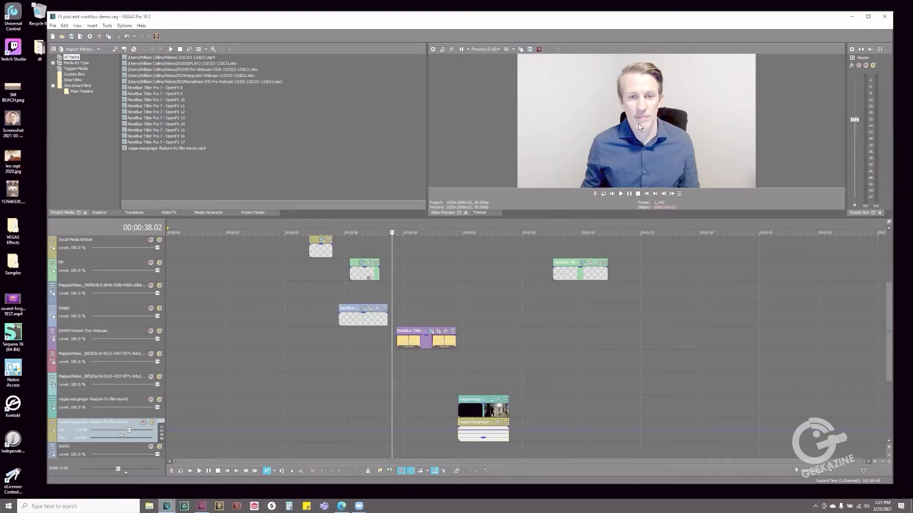
# In VEGAS Pro, return to the start of the post-edit timeline and inspect the frames around the VEGAS STREAM DEMO title
pyautogui.click(646, 194)
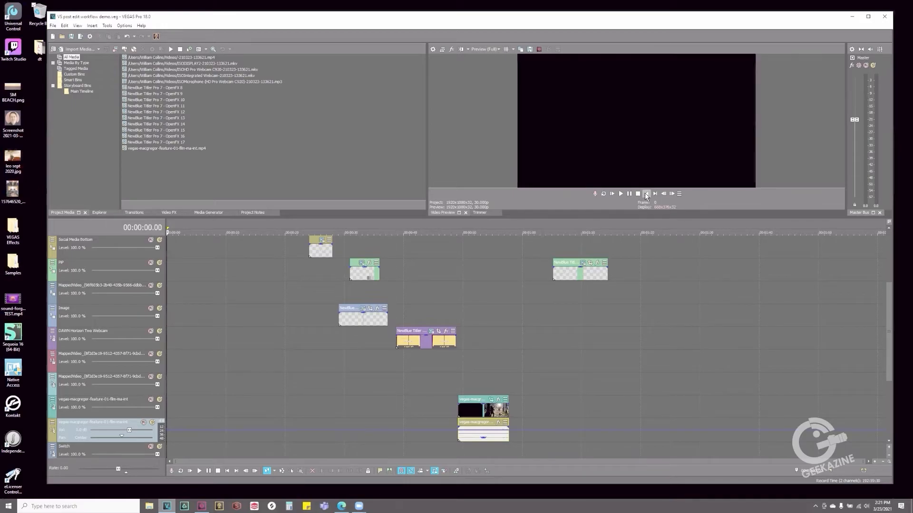
pyautogui.click(216, 248)
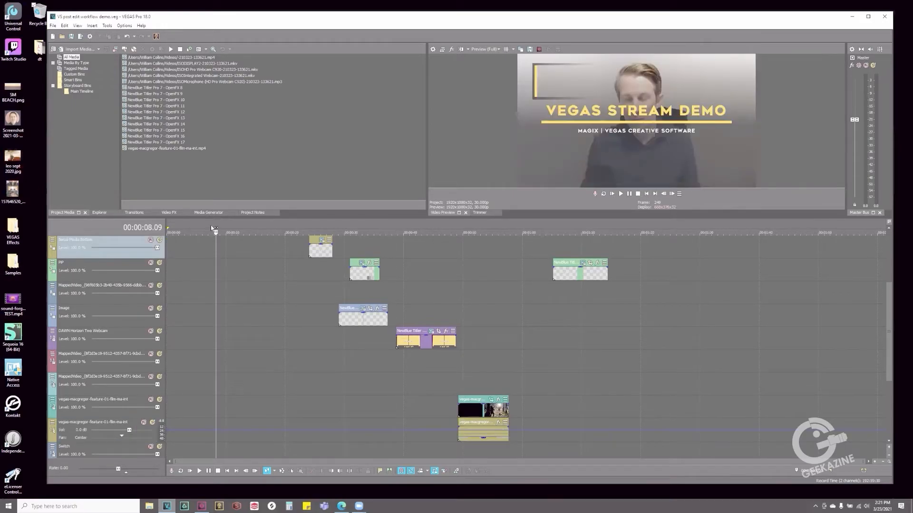
pyautogui.moveTo(210, 227); pyautogui.dragTo(203, 228)
pyautogui.click(185, 233)
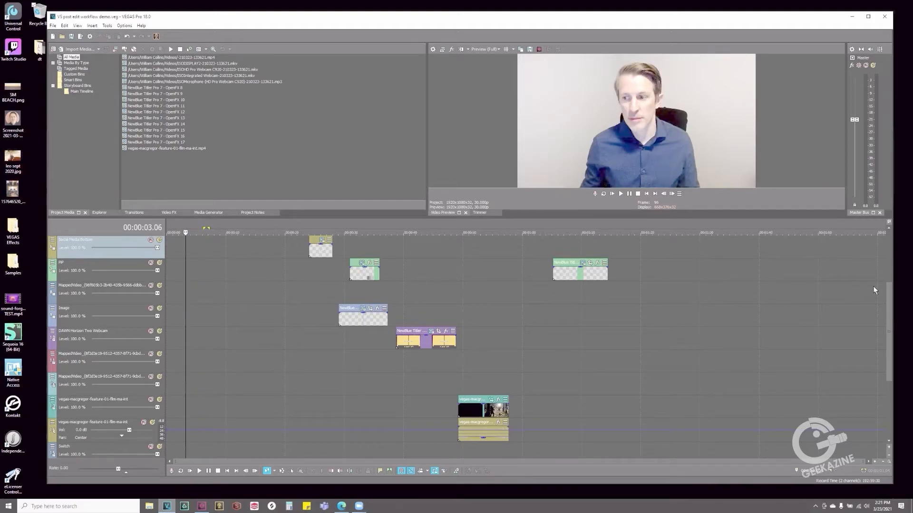
# Play the timeline from just before the main title through the graphics events and pause at the two-webcam interview graphic
pyautogui.moveTo(888, 320); pyautogui.dragTo(890, 281)
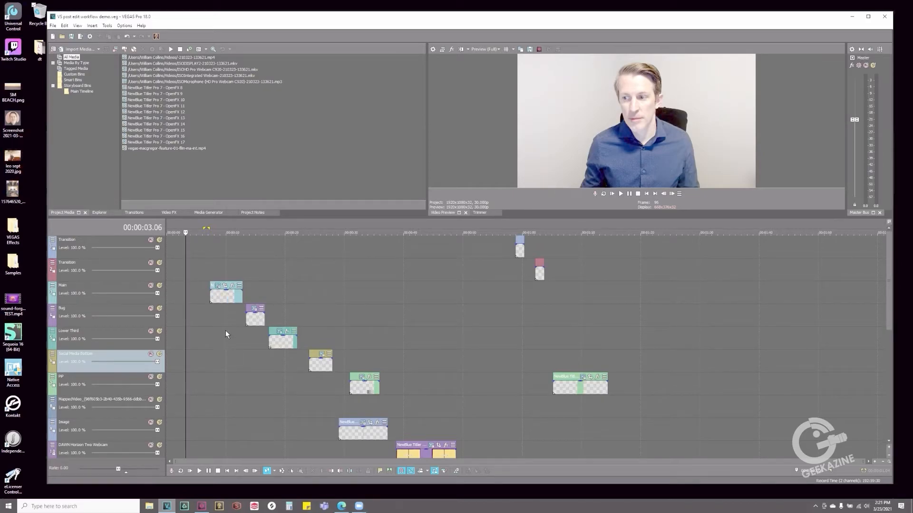
pyautogui.moveTo(888, 286)
pyautogui.mouseDown()
pyautogui.moveTo(897, 387)
pyautogui.moveTo(889, 295)
pyautogui.mouseUp()
pyautogui.moveTo(211, 227); pyautogui.dragTo(206, 221)
pyautogui.click(617, 192)
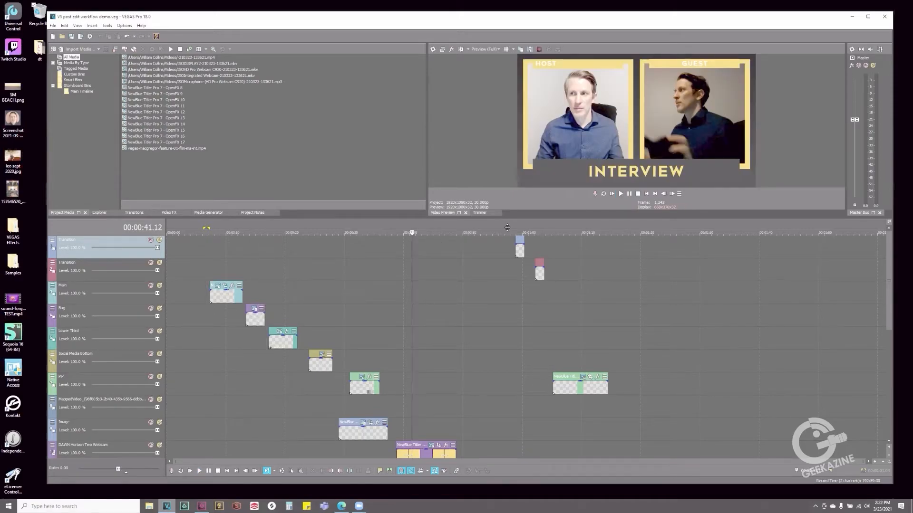
pyautogui.click(630, 195)
# Enlarge the video preview area and move the playhead to 00:00:46.07 in the interview section
pyautogui.moveTo(527, 218); pyautogui.dragTo(536, 269)
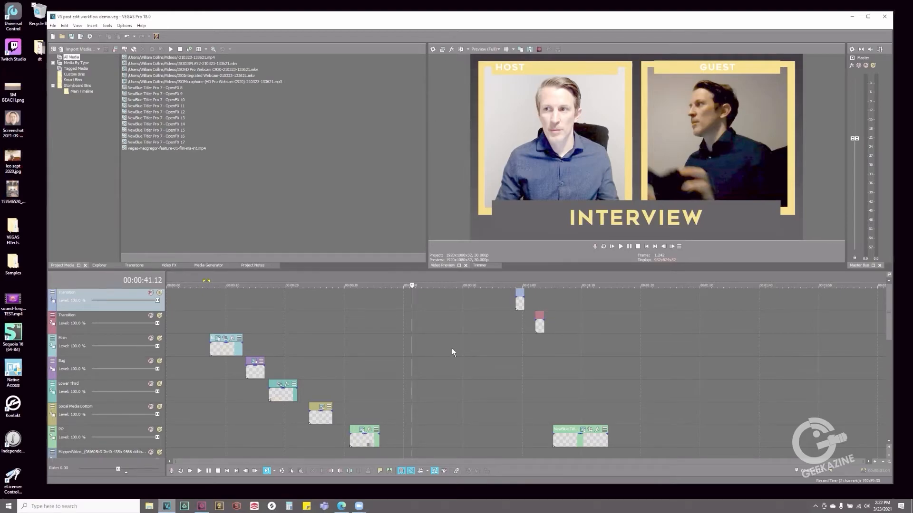
pyautogui.click(441, 281)
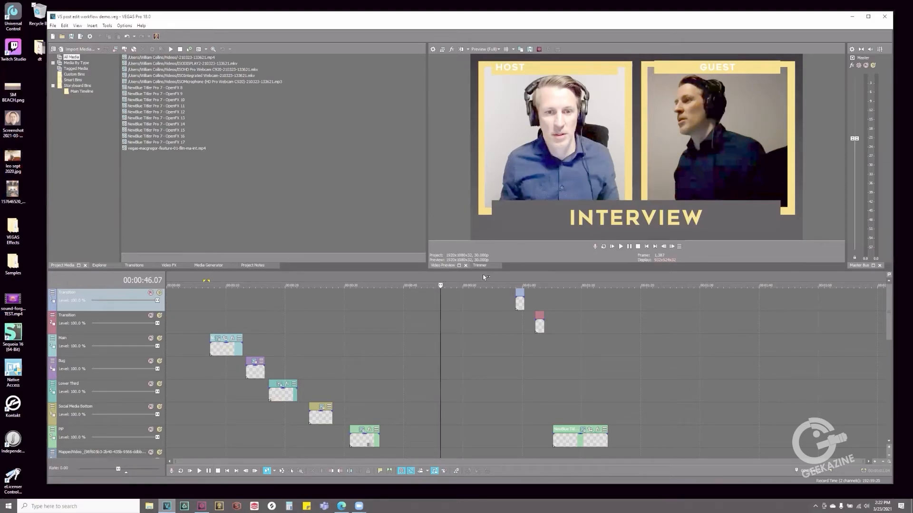